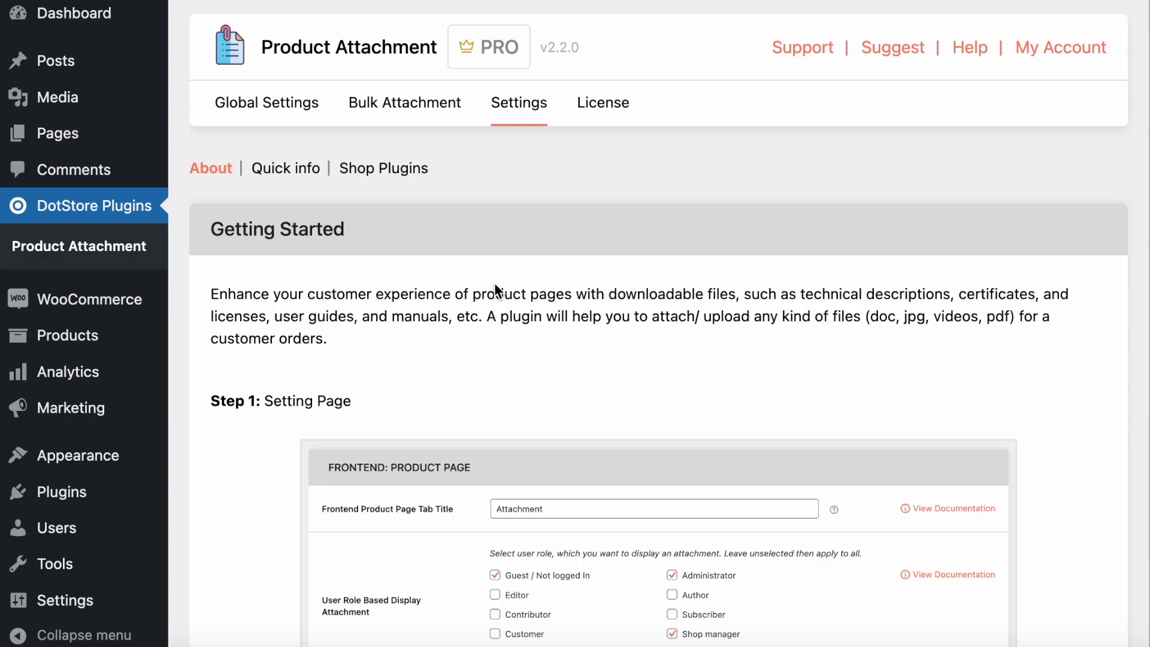
- Open the plugin's Global Settings and review the product page tab title and the user role display options
left_click(268, 110)
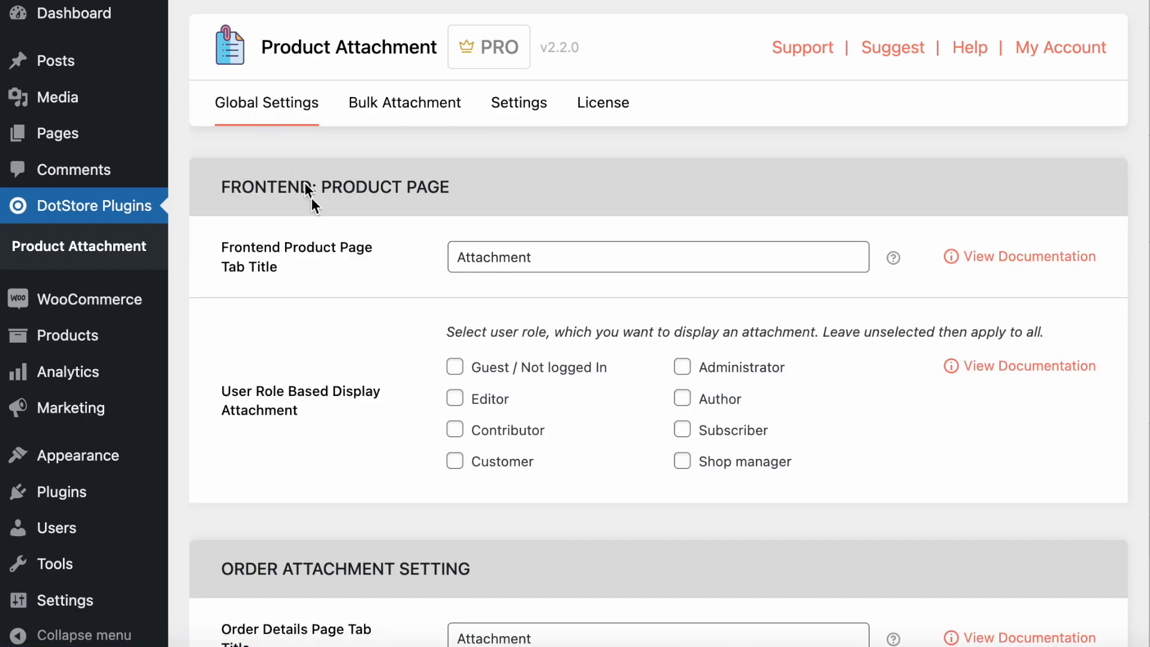
scroll(322, 238, "down", 1)
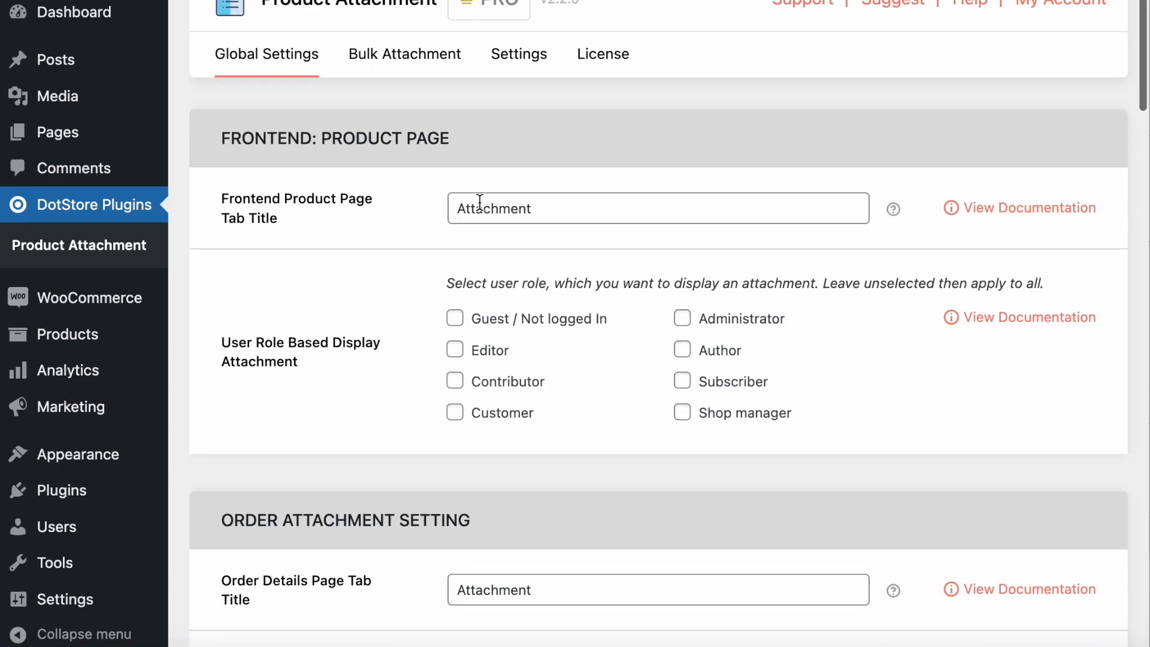
double_click(546, 205)
left_click(515, 147)
scroll(515, 148, "down", 2)
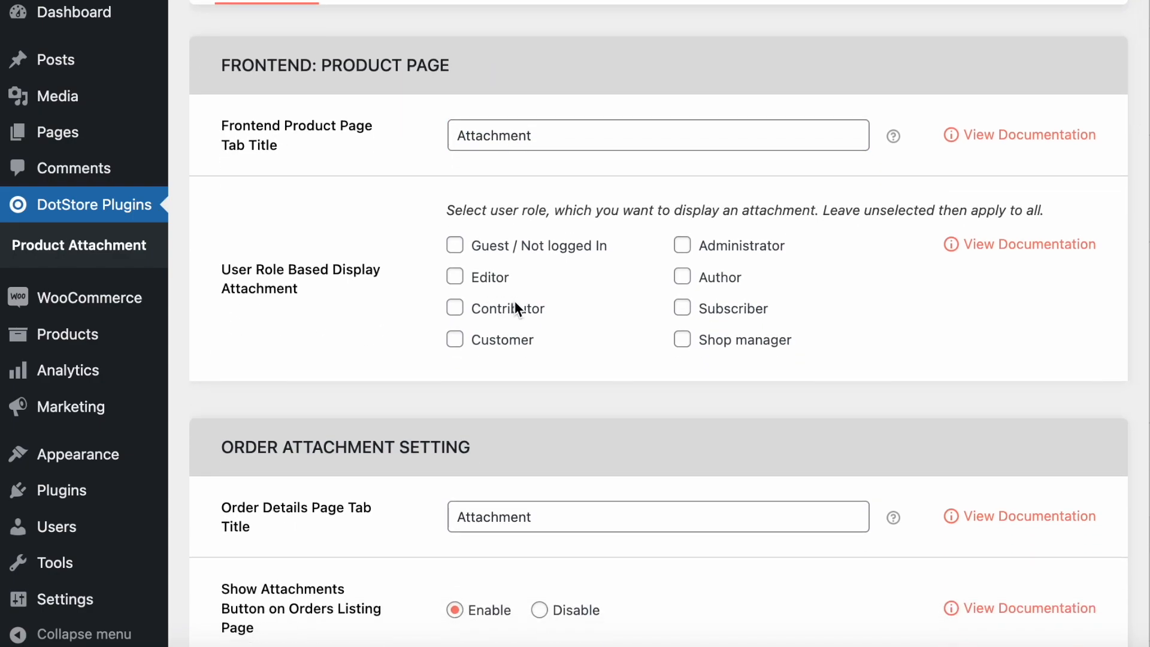
scroll(515, 306, "down", 2)
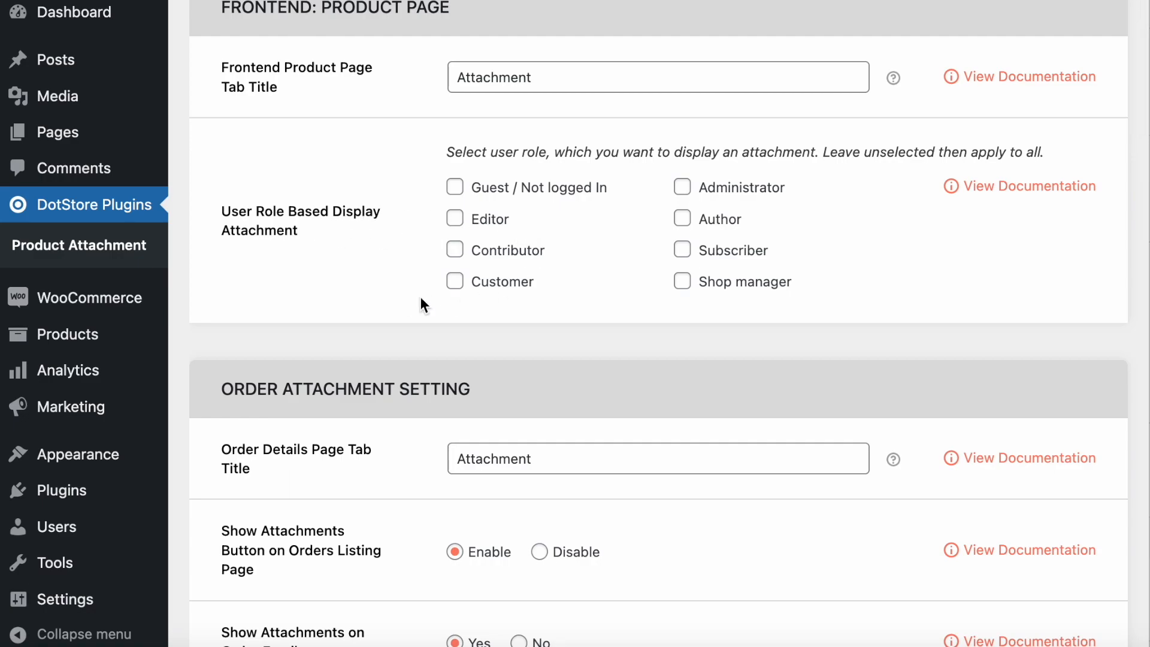
- Review the order attachment settings, from the order details tab title down to the admin order attachments title
scroll(494, 315, "down", 10)
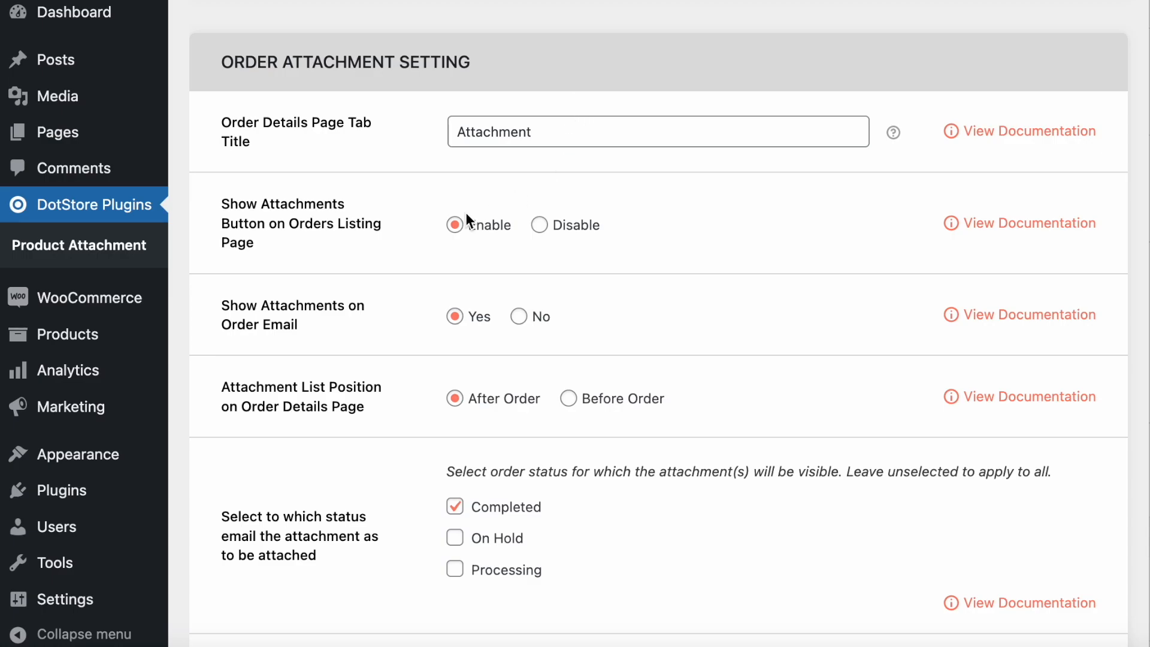
scroll(567, 191, "down", 2)
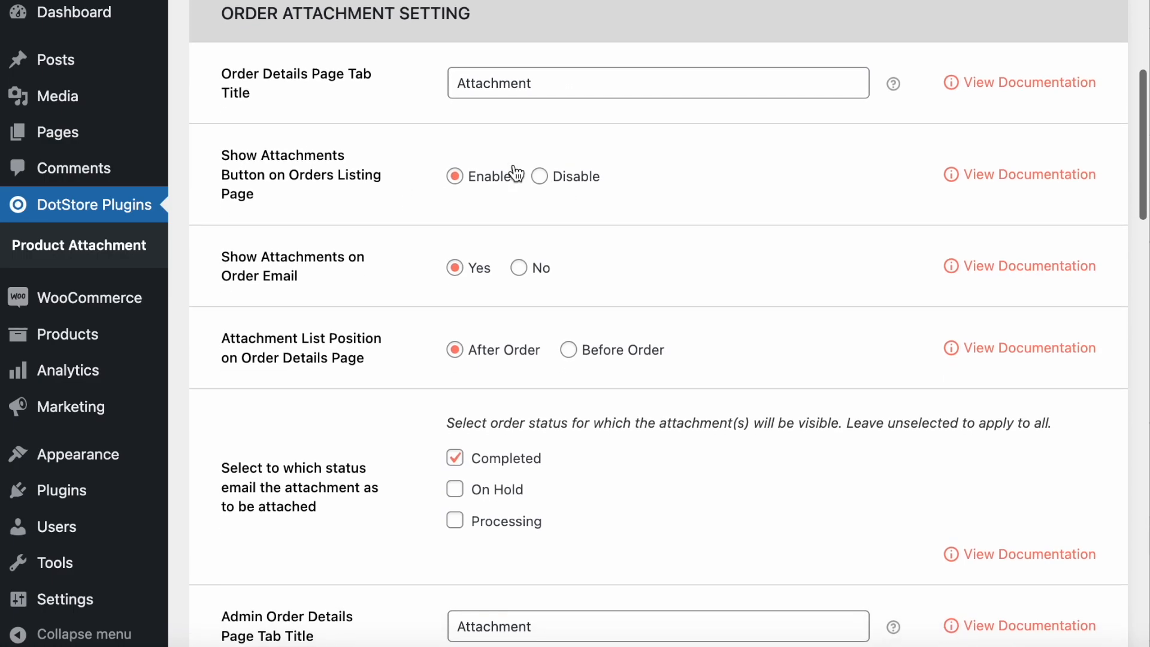
scroll(566, 196, "down", 3)
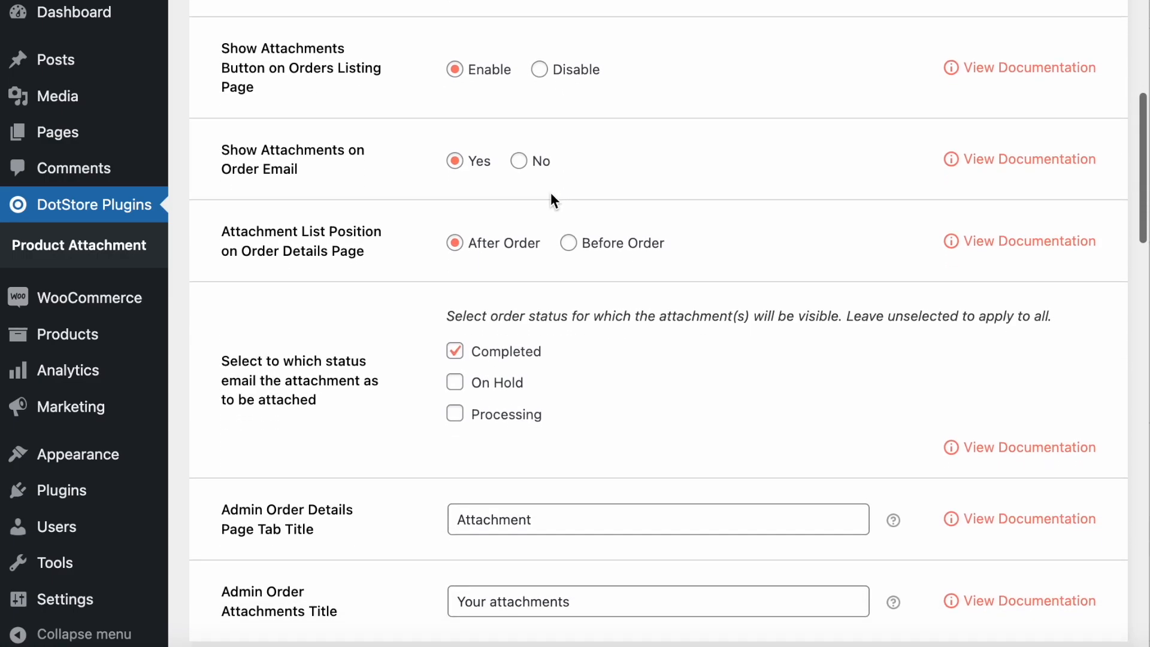
scroll(560, 198, "down", 5)
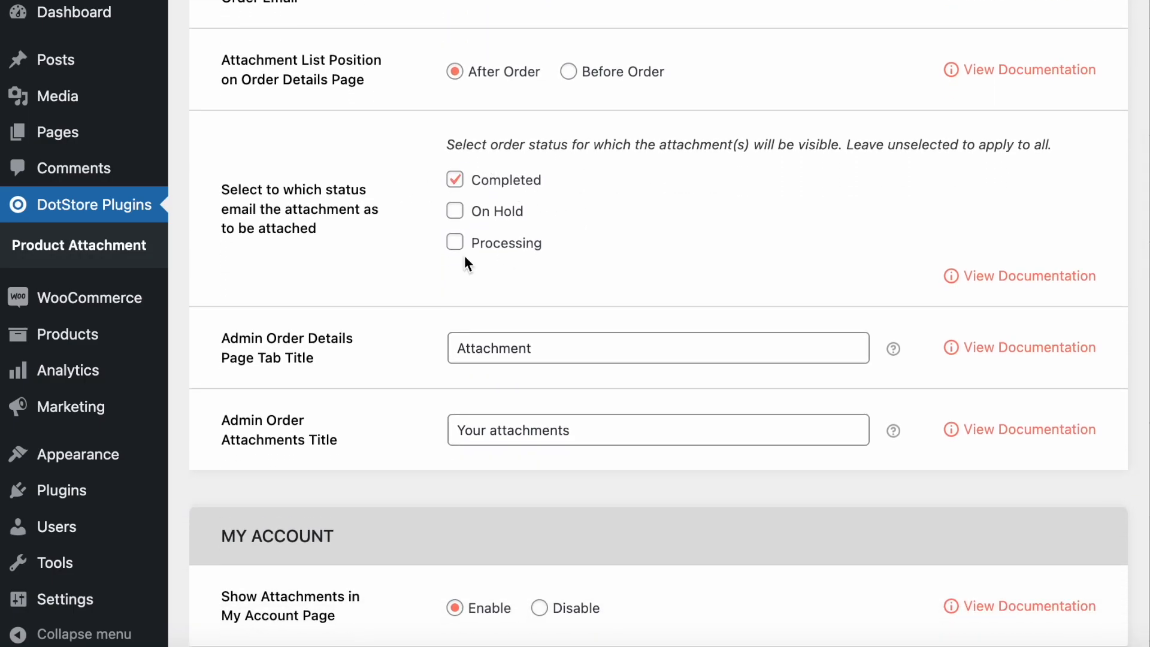
scroll(509, 248, "down", 8)
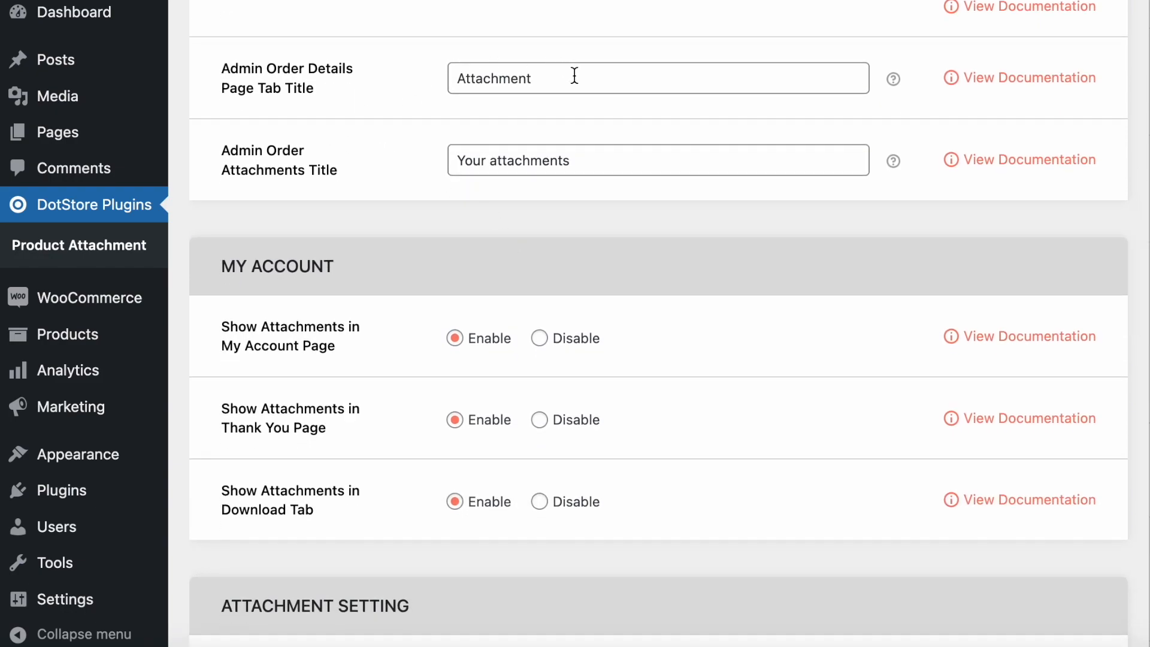
double_click(520, 158)
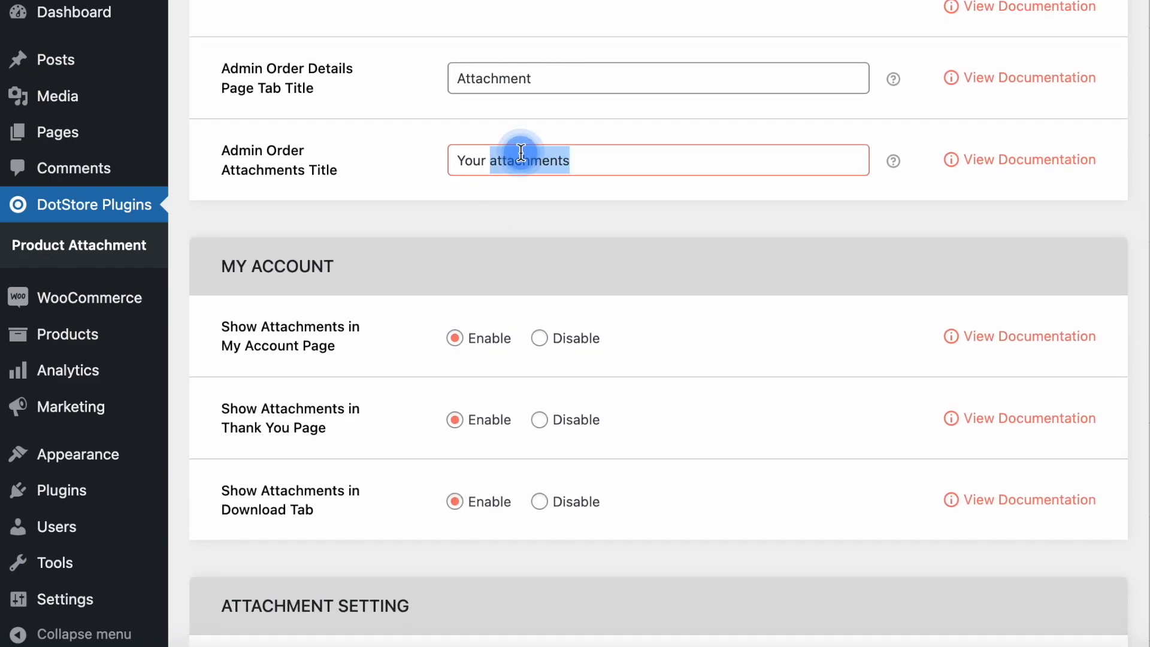
left_click(509, 215)
- Examine the My Account display options and the attachment settings for expire date, file icon, action and download option
scroll(509, 215, "down", 2)
scroll(510, 219, "down", 5)
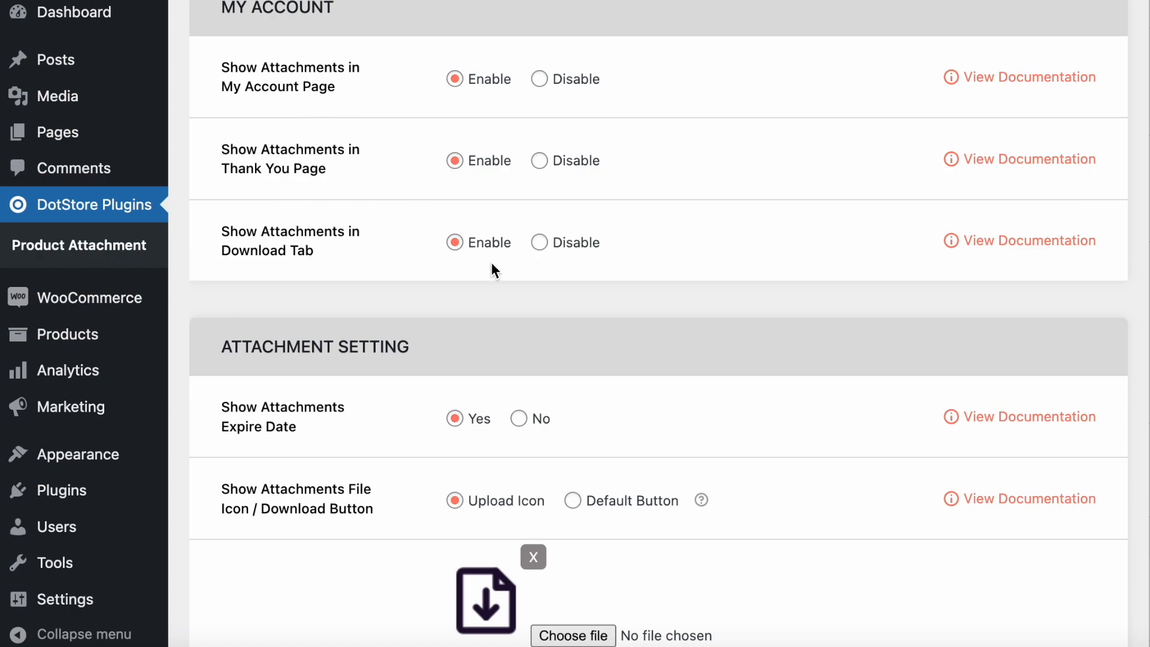
scroll(492, 268, "down", 5)
scroll(491, 264, "down", 1)
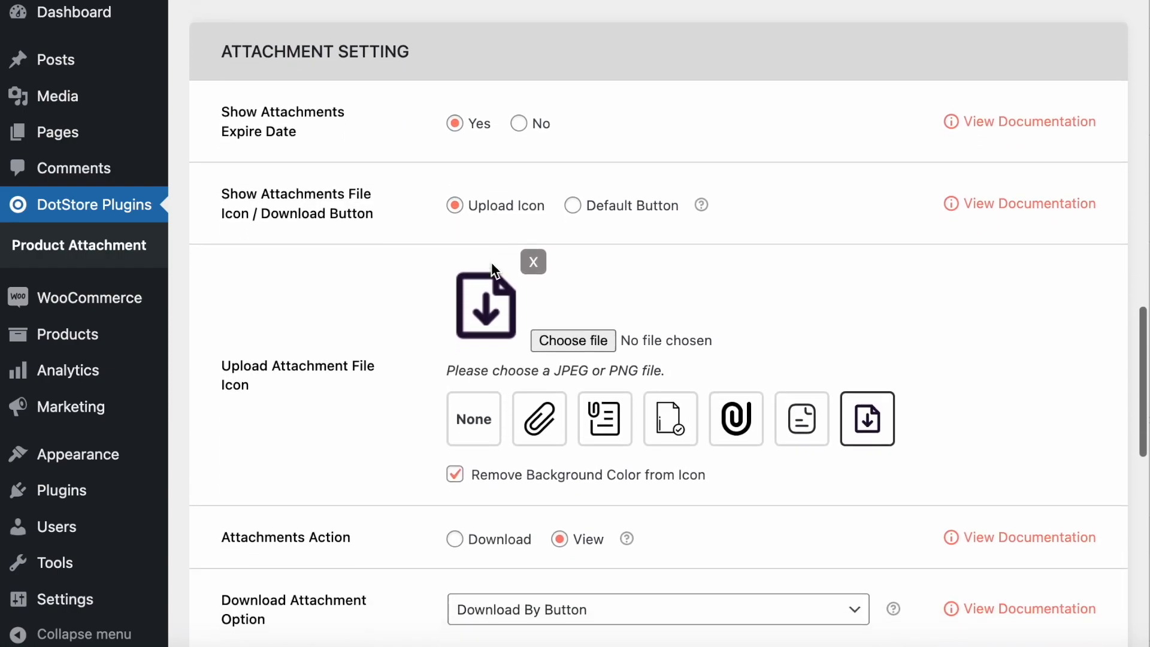
scroll(509, 358, "down", 1)
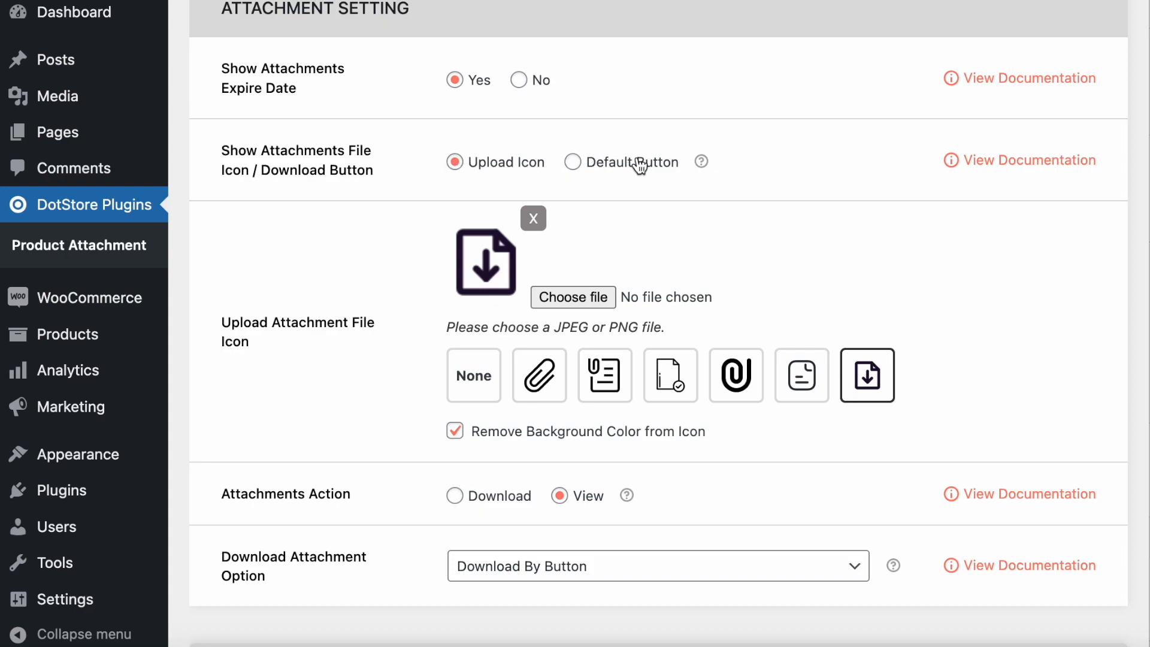
scroll(638, 165, "down", 3)
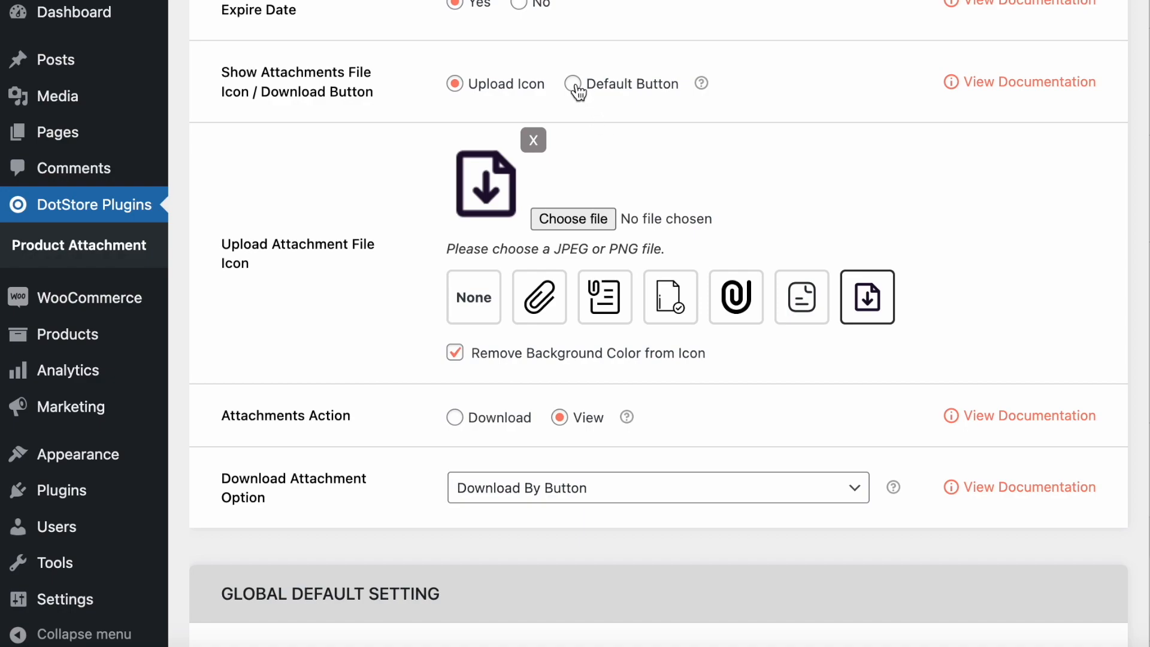
scroll(576, 87, "down", 6)
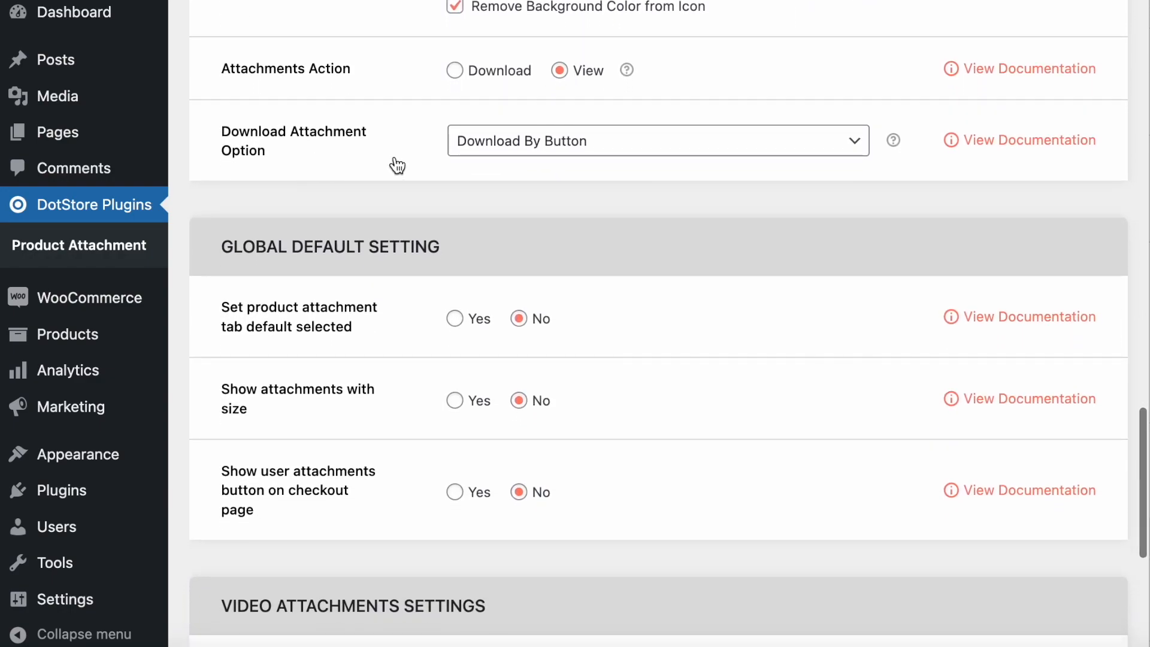
- Review the global default and video attachment settings and the custom CSS field for attachment styles
scroll(511, 203, "down", 2)
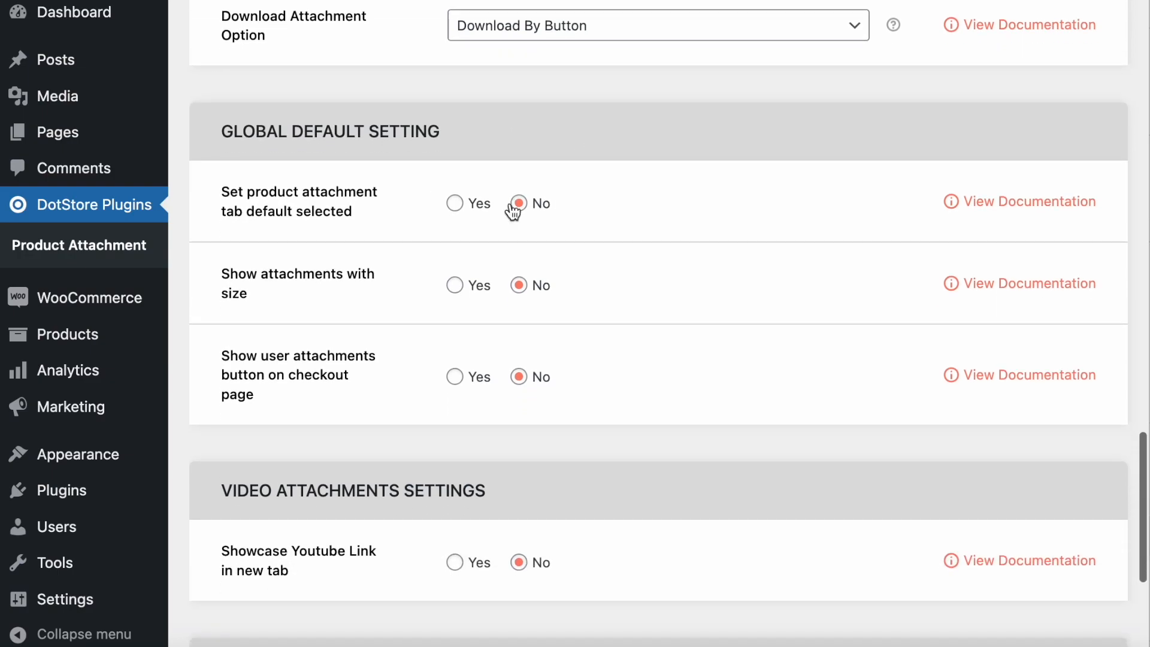
scroll(537, 235, "down", 1)
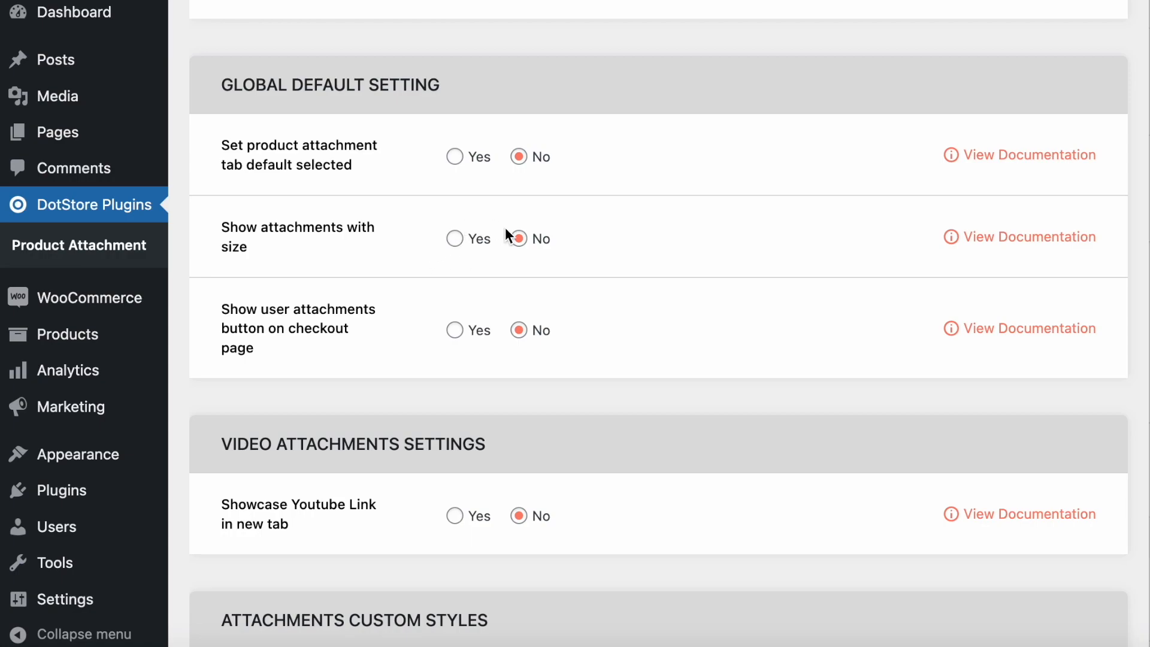
scroll(460, 281, "down", 6)
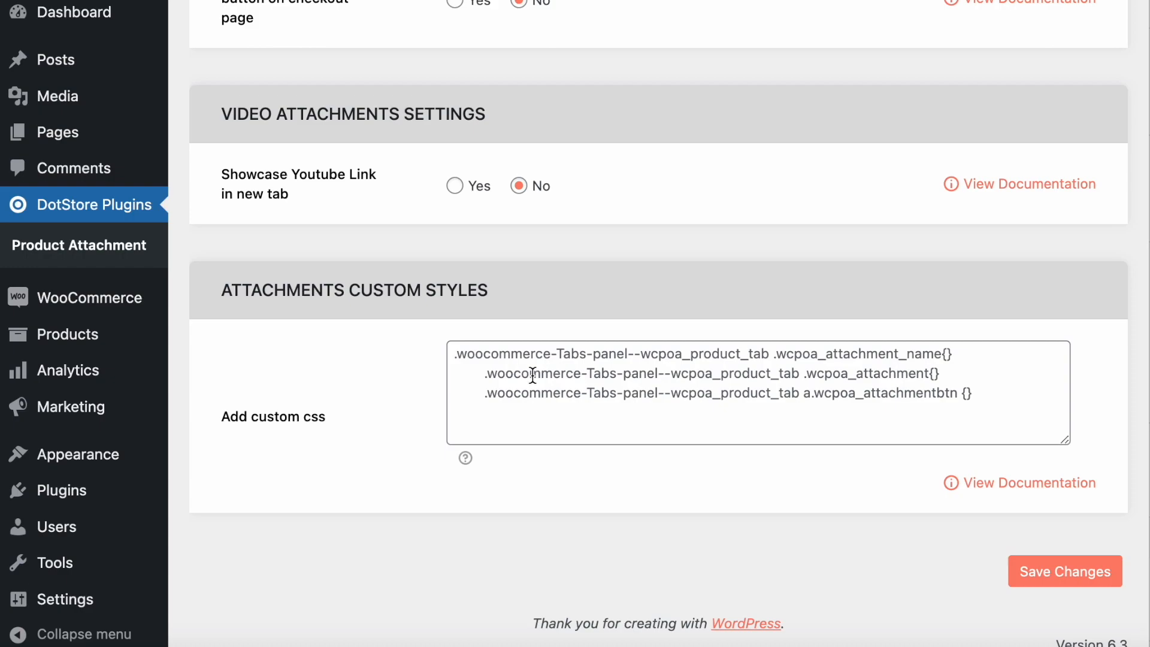
left_click(532, 374)
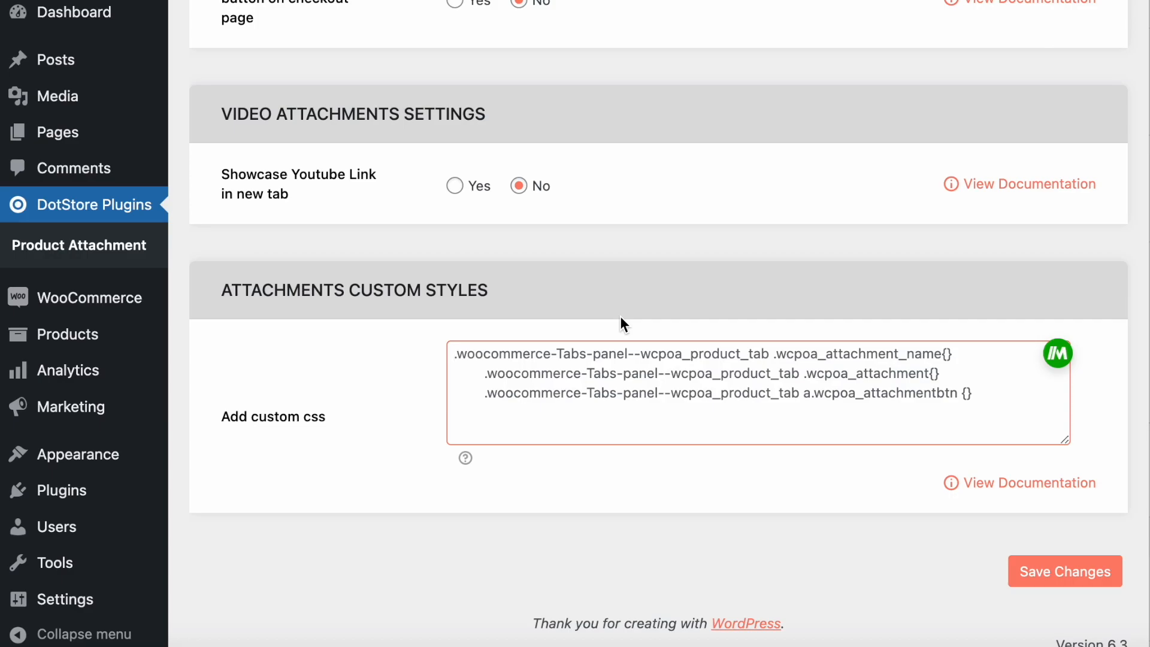
- Open the Bulk Attachment page and review the bulk import section and the list of existing attachments
scroll(621, 318, "up", 15)
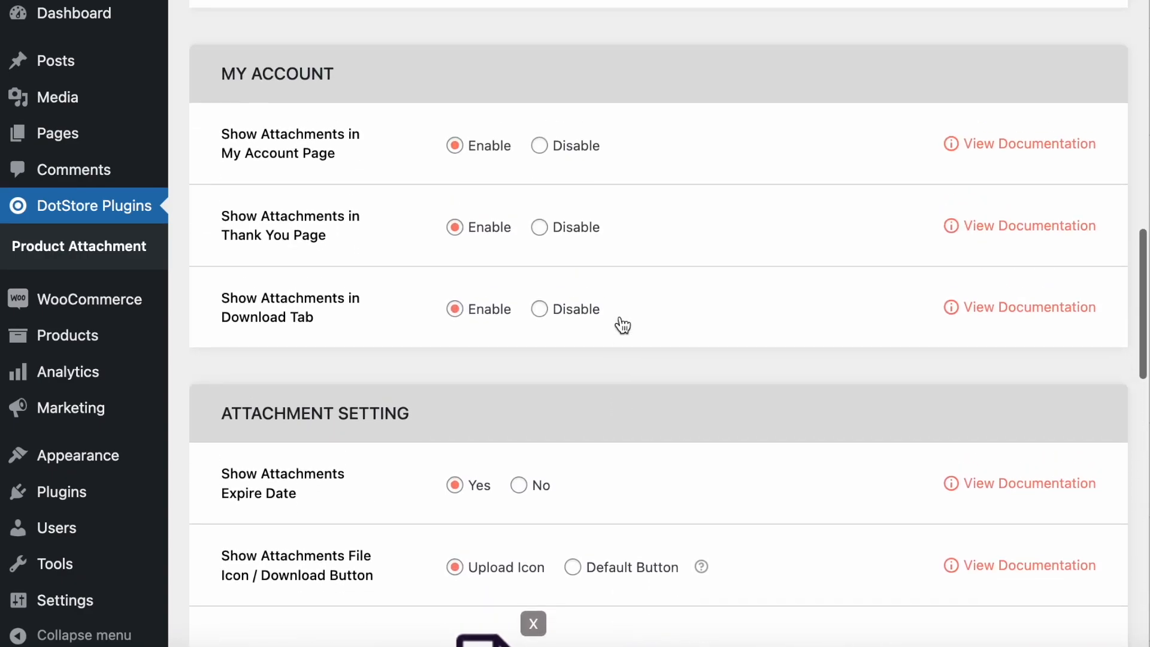
scroll(623, 324, "up", 10)
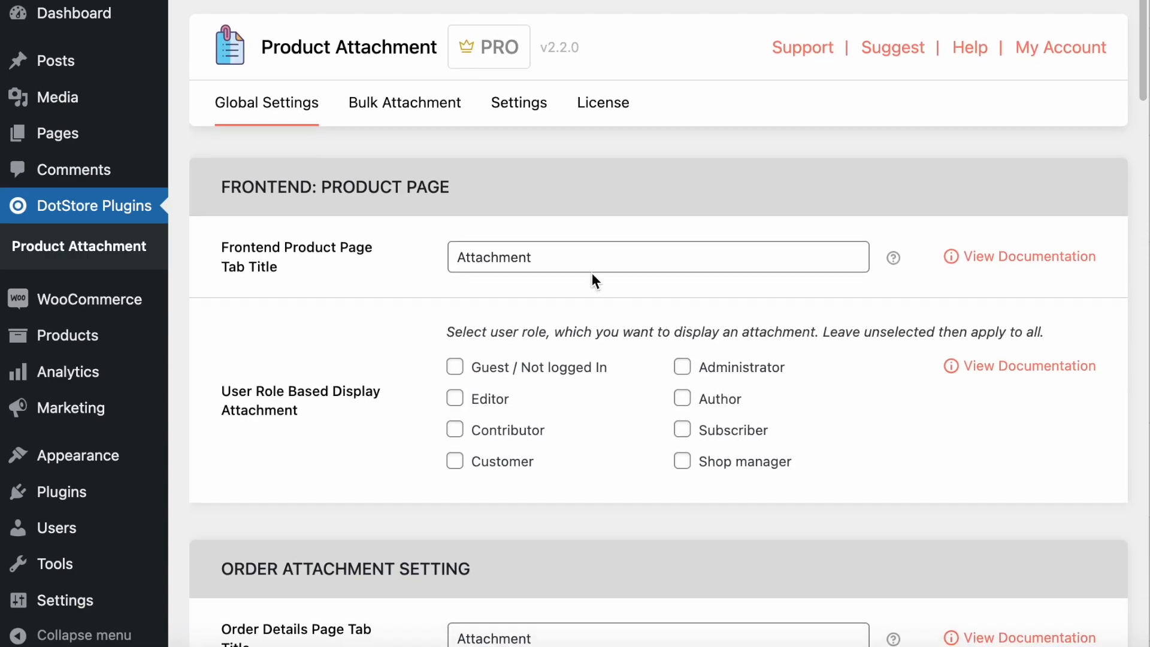
left_click(393, 102)
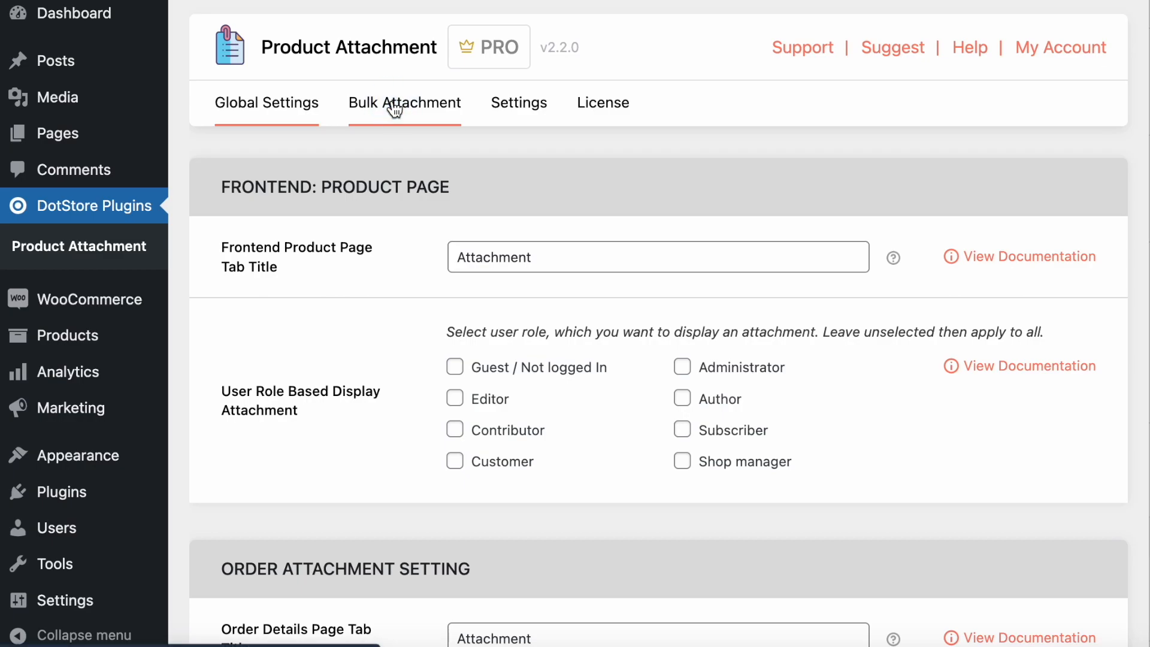
scroll(390, 324, "down", 3)
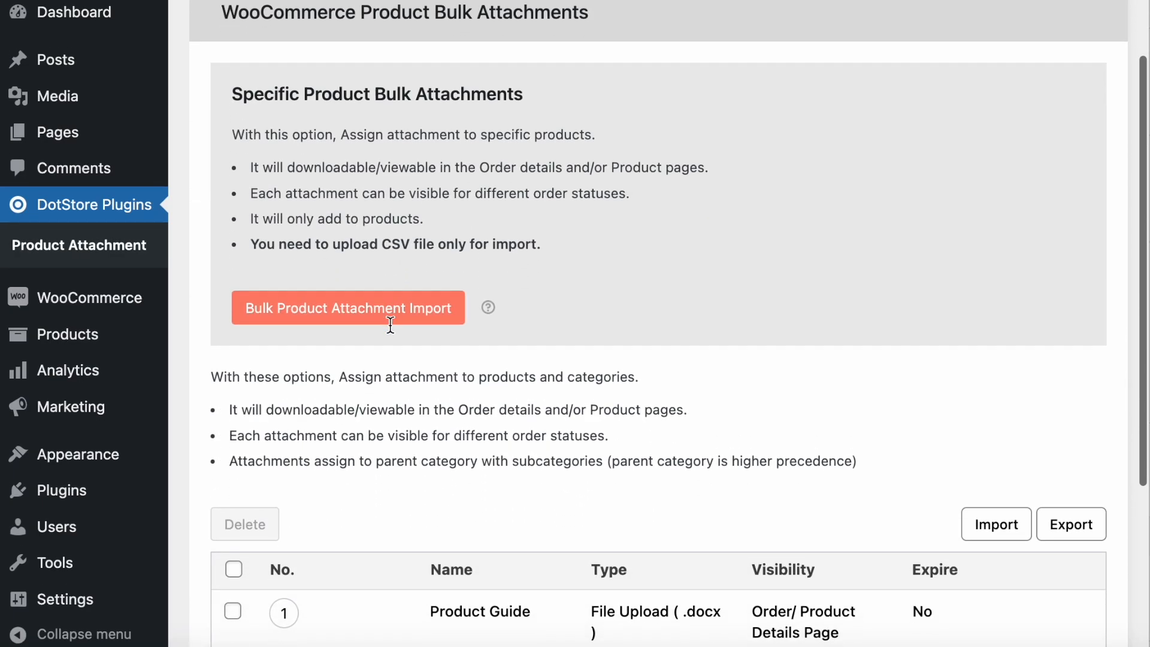
scroll(389, 322, "down", 2)
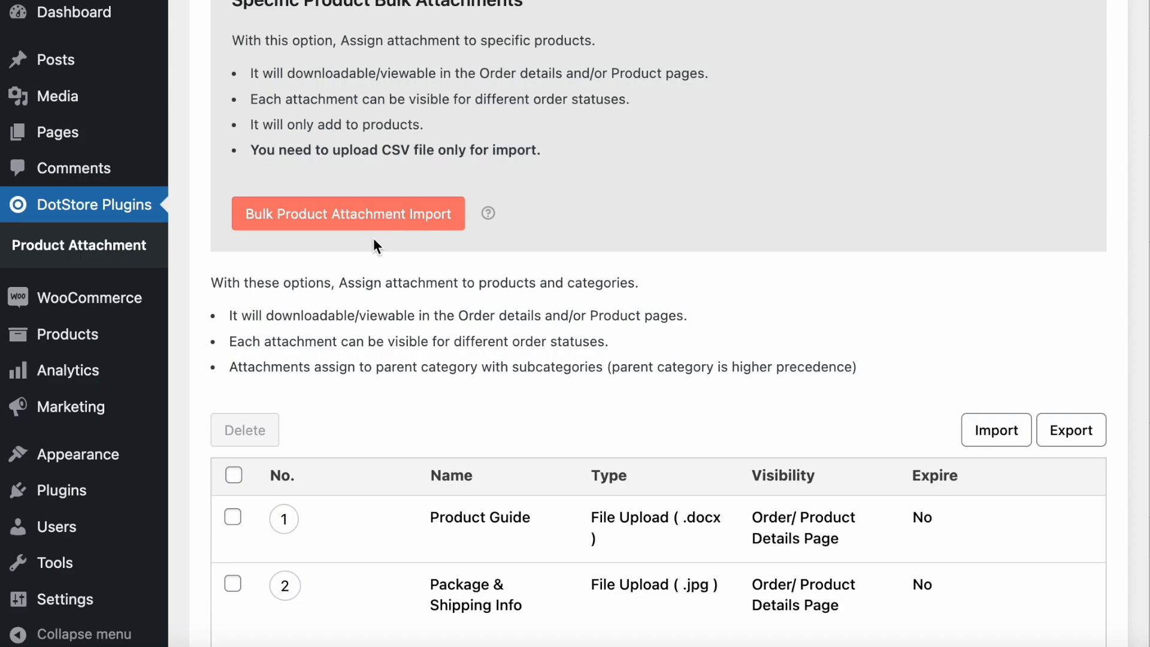
scroll(393, 324, "down", 3)
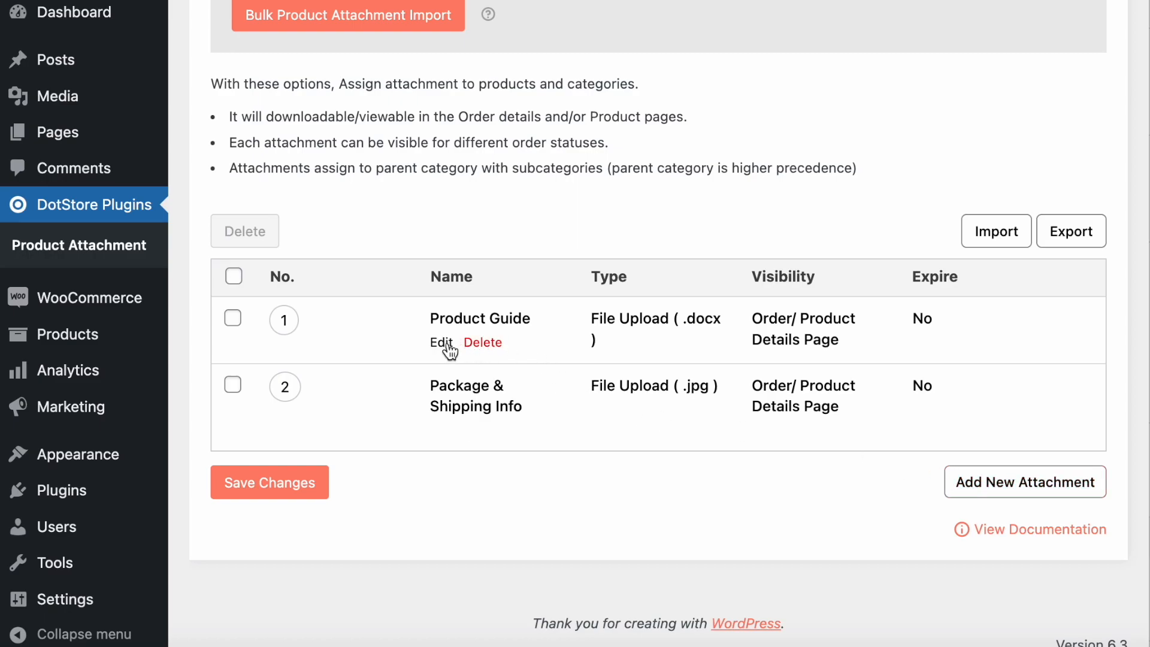
- Open the Product Guide attachment for editing and examine its name, status and description fields
left_click(445, 347)
scroll(447, 342, "down", 2)
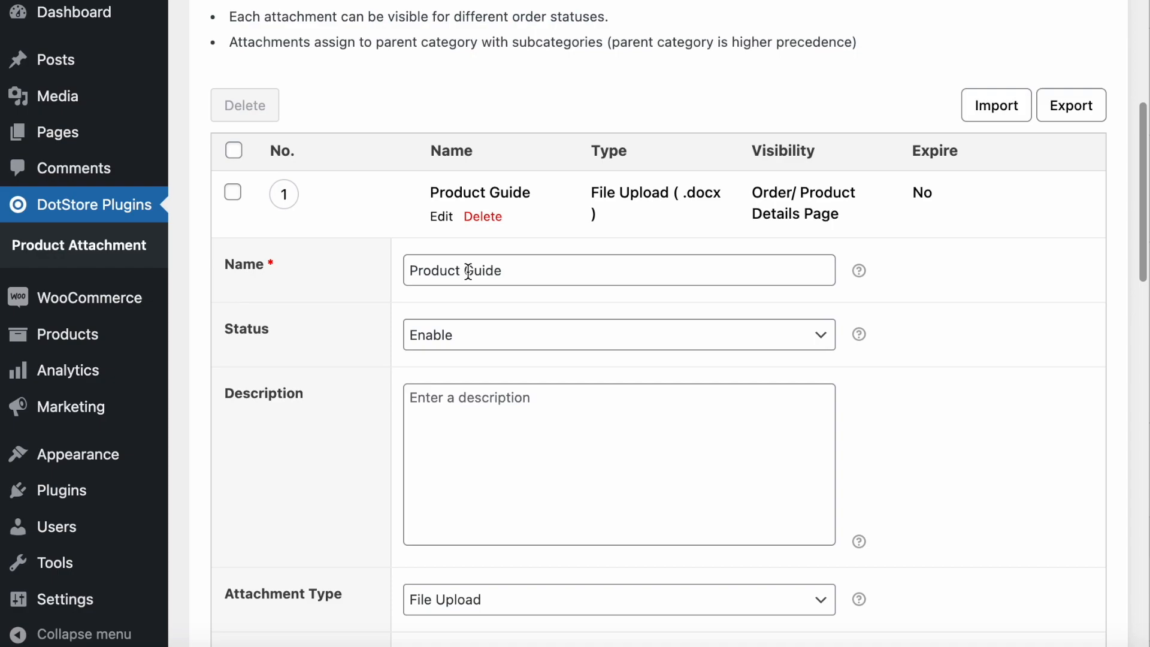
scroll(477, 357, "down", 3)
left_click(515, 223)
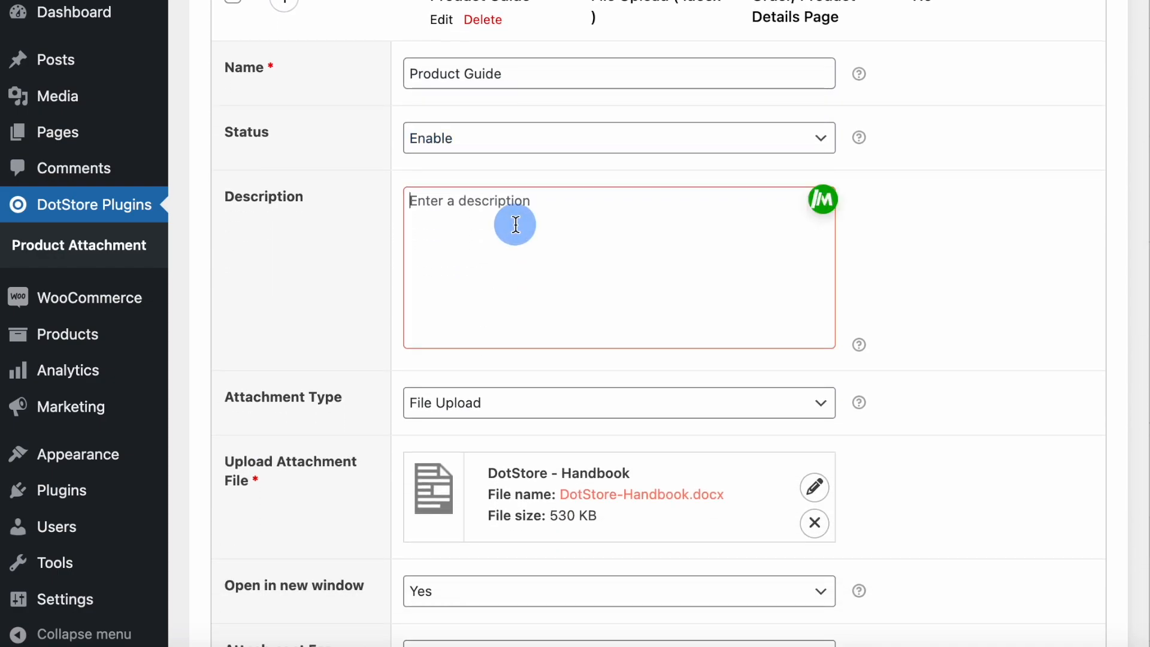
- Check the available attachment types for the Product Guide, leaving File Upload selected
scroll(516, 222, "down", 3)
scroll(515, 221, "down", 2)
left_click(480, 170)
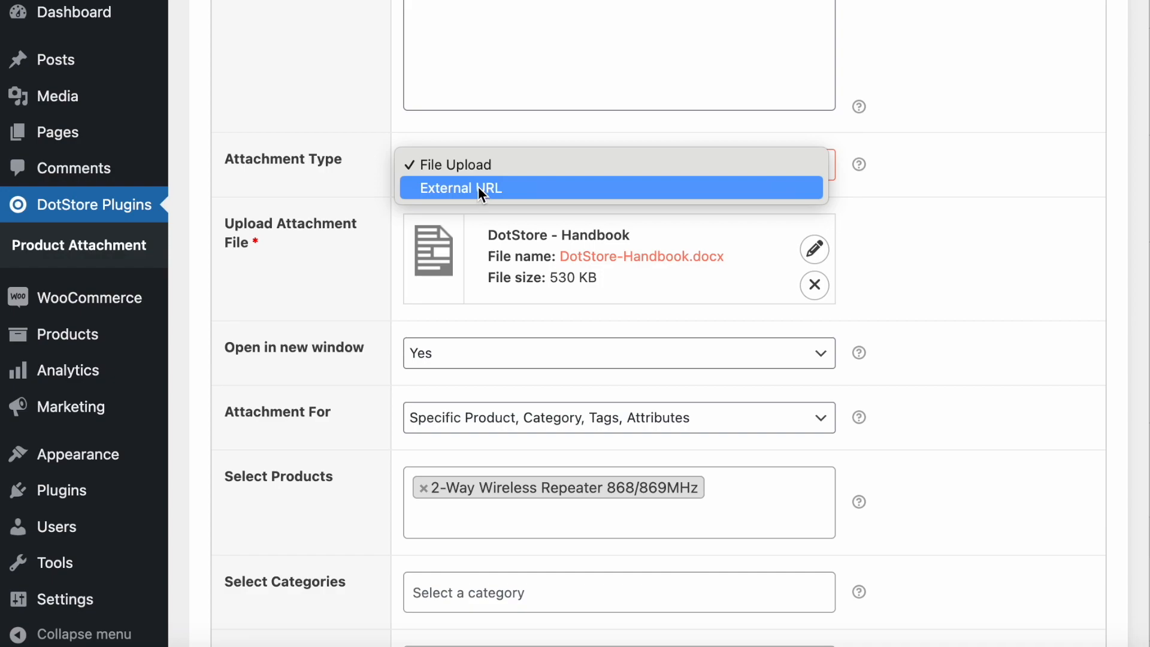
left_click(896, 174)
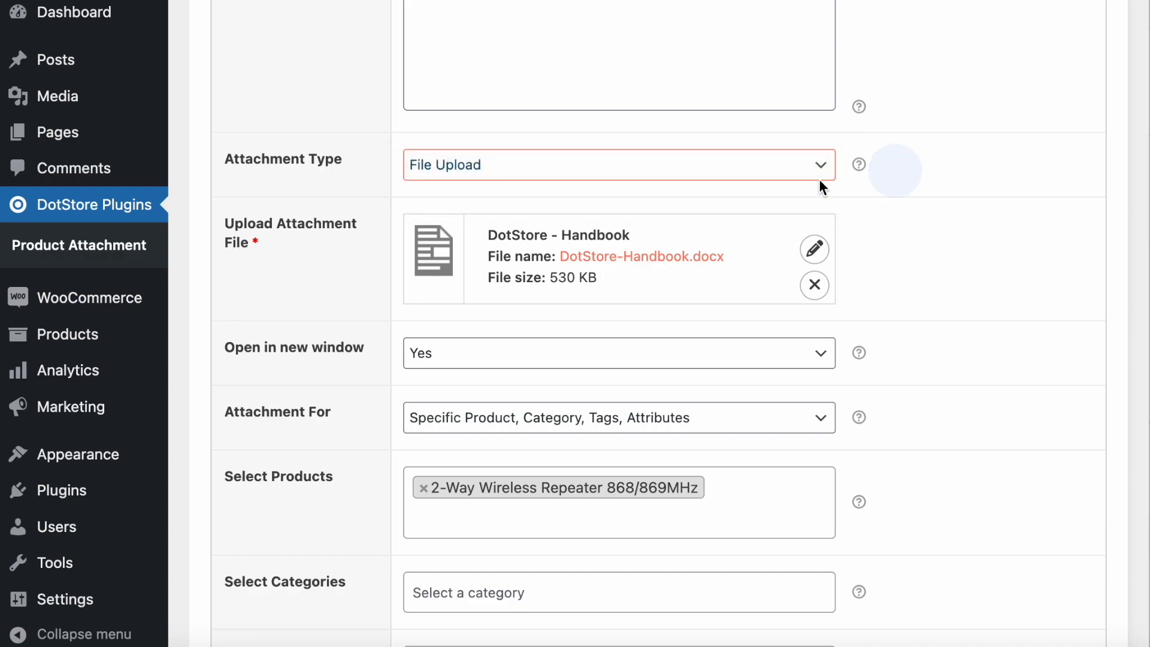
- Check which products the Product Guide can be attached to, keeping Specific Product, Category, Tags, Attributes selected
scroll(662, 240, "down", 4)
scroll(663, 234, "down", 2)
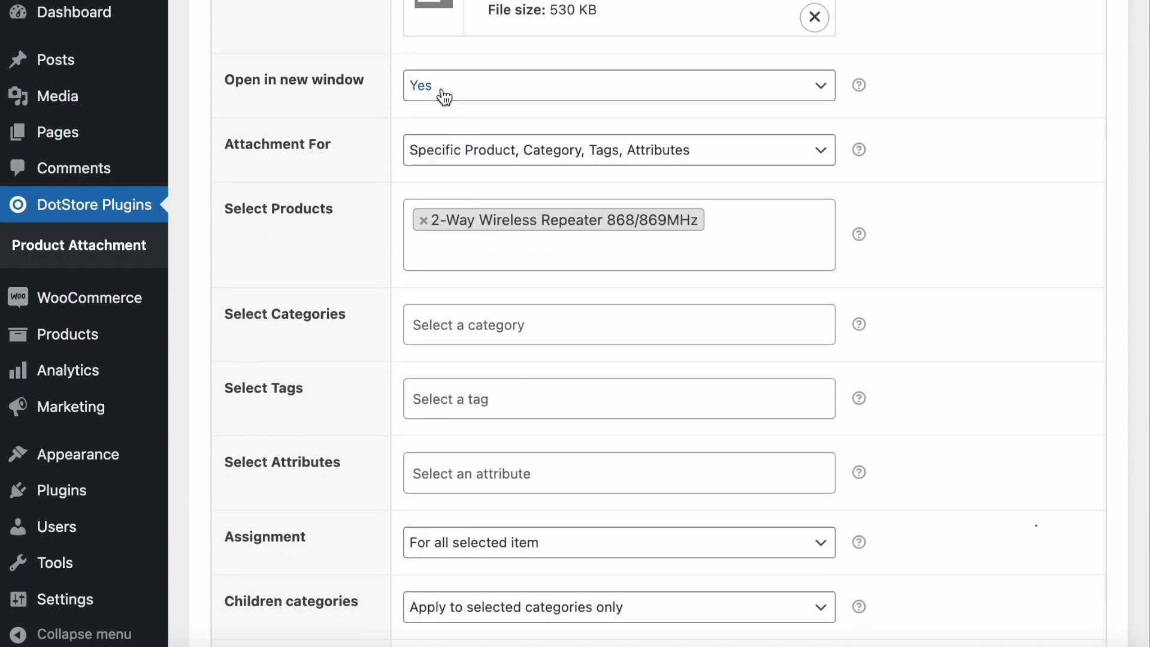
left_click(479, 153)
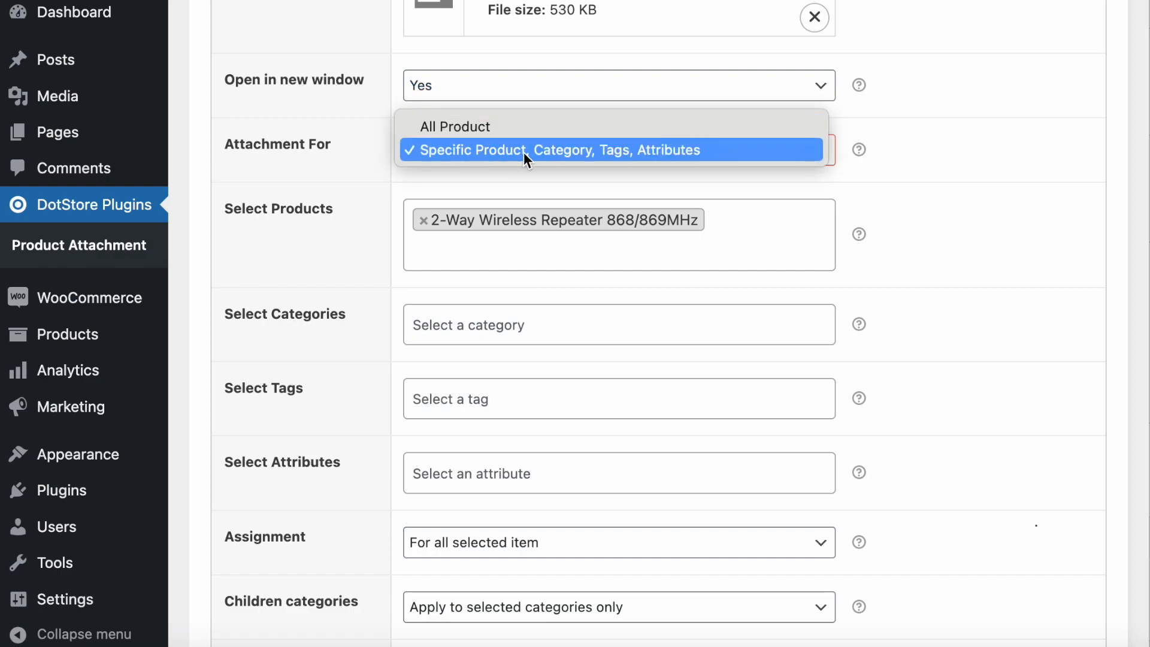
left_click(479, 263)
scroll(491, 301, "down", 2)
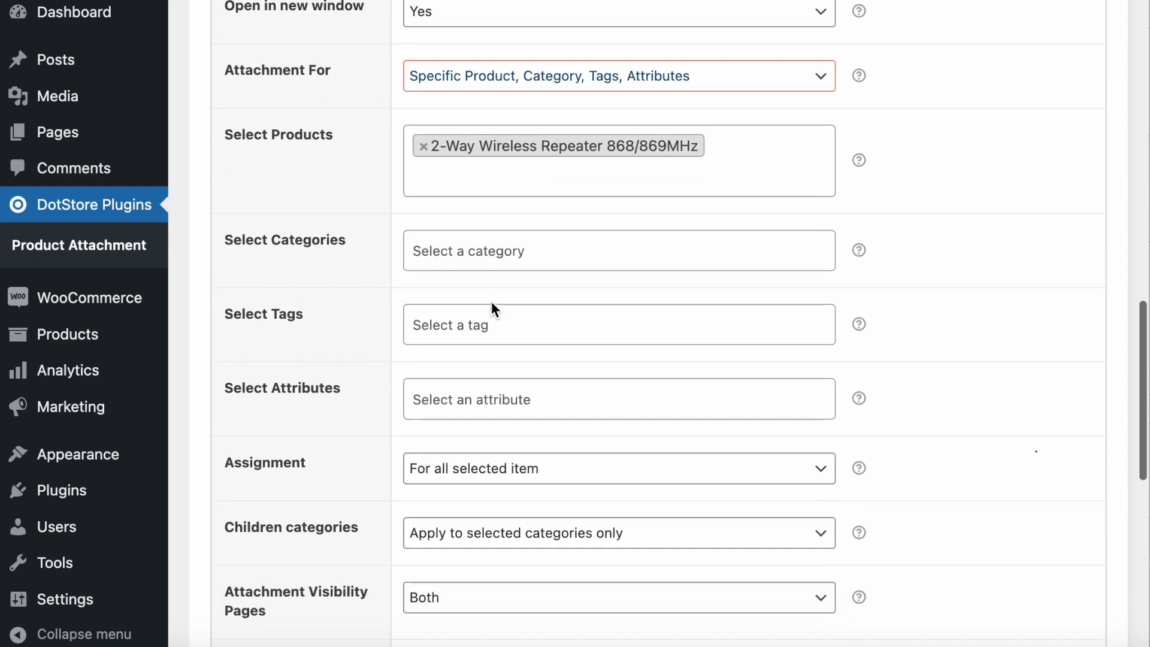
- Review the assignment and order status options, and check the attachment visibility pages choices, keeping Both selected
scroll(492, 305, "down", 8)
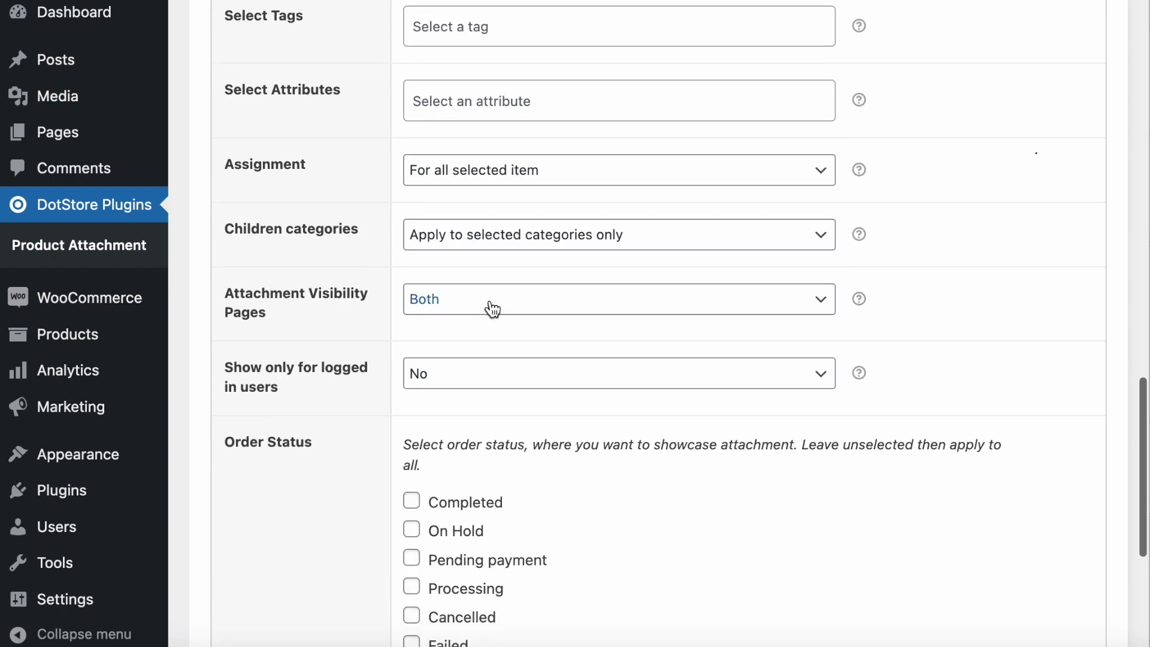
scroll(492, 307, "down", 3)
scroll(489, 309, "down", 3)
left_click(460, 103)
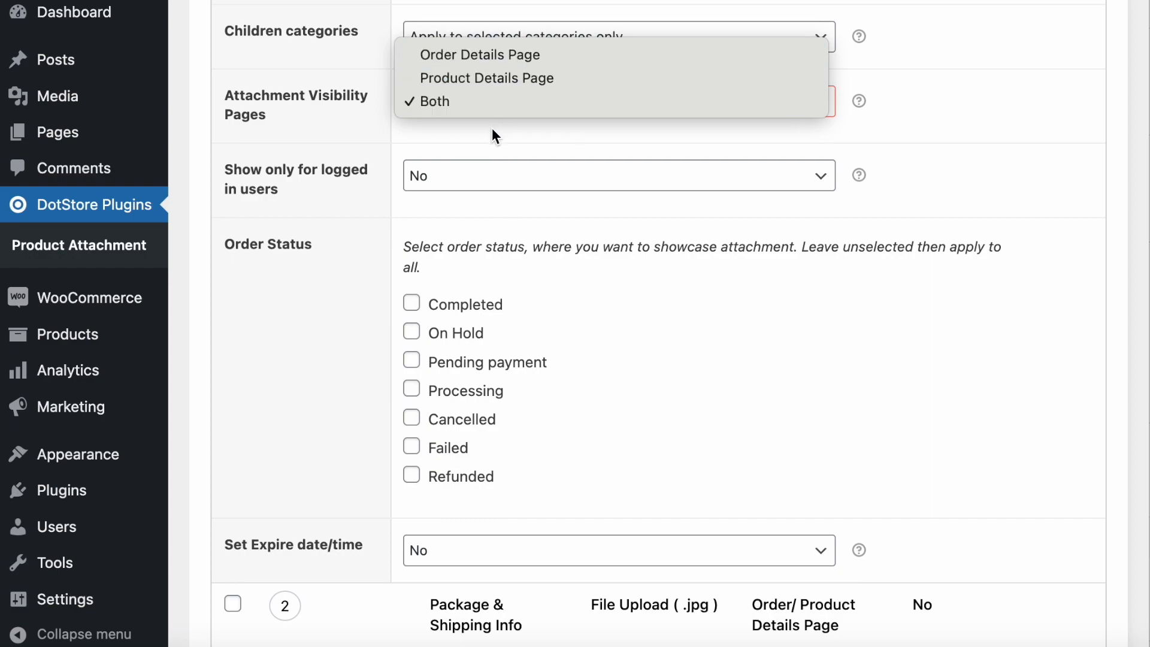
left_click(430, 102)
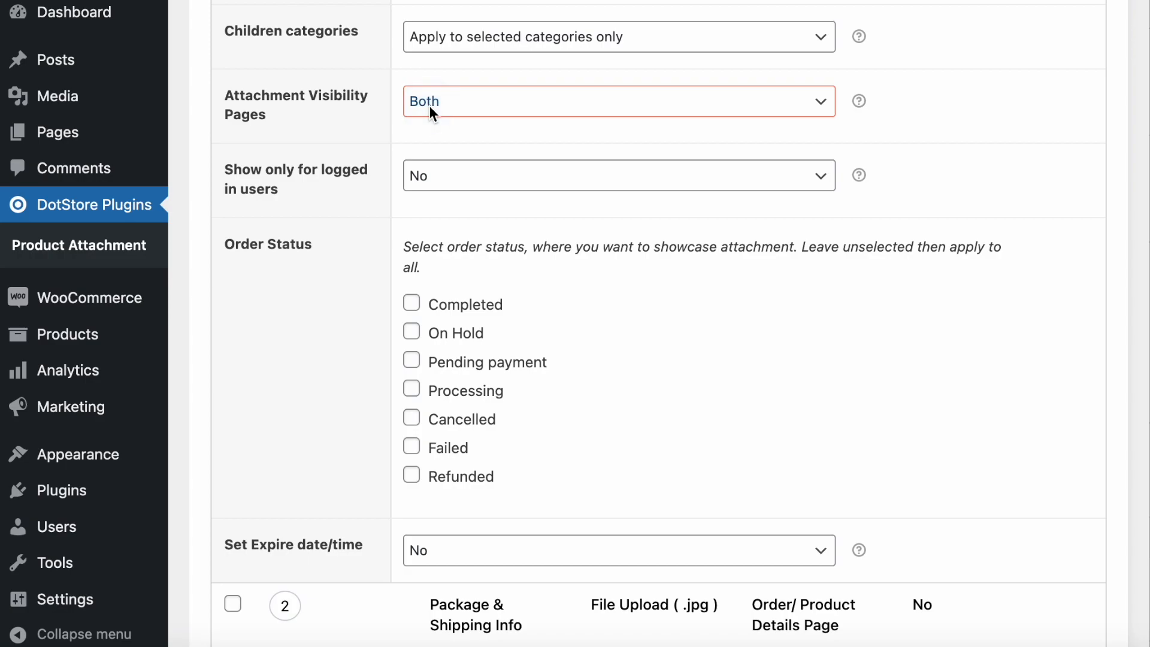
- Review the Product Guide's order status, expiry, uploaded file and product assignment settings, and close its edit form
scroll(430, 107, "down", 5)
scroll(429, 106, "up", 2)
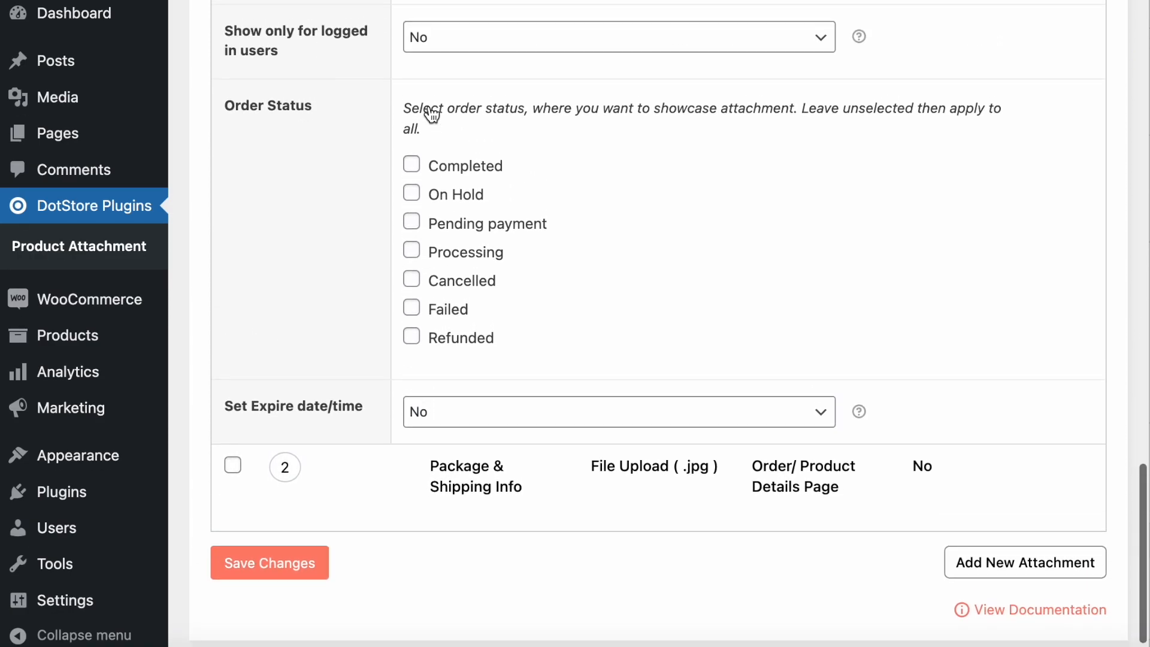
scroll(436, 206, "up", 15)
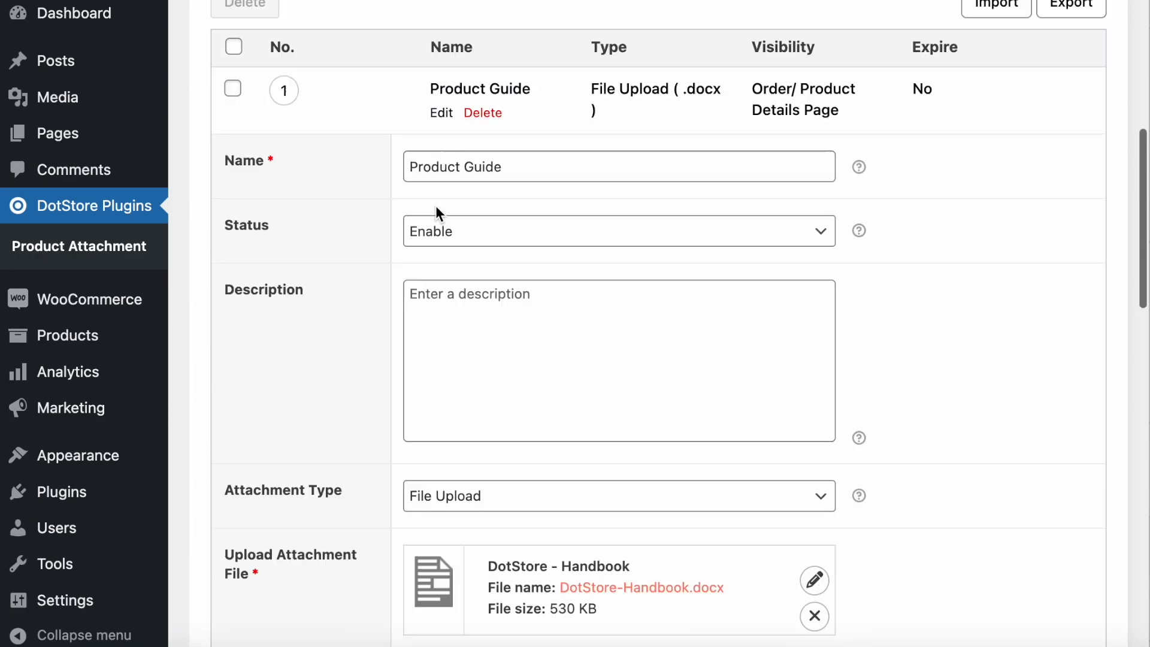
scroll(436, 206, "down", 8)
scroll(436, 206, "down", 2)
scroll(437, 210, "up", 10)
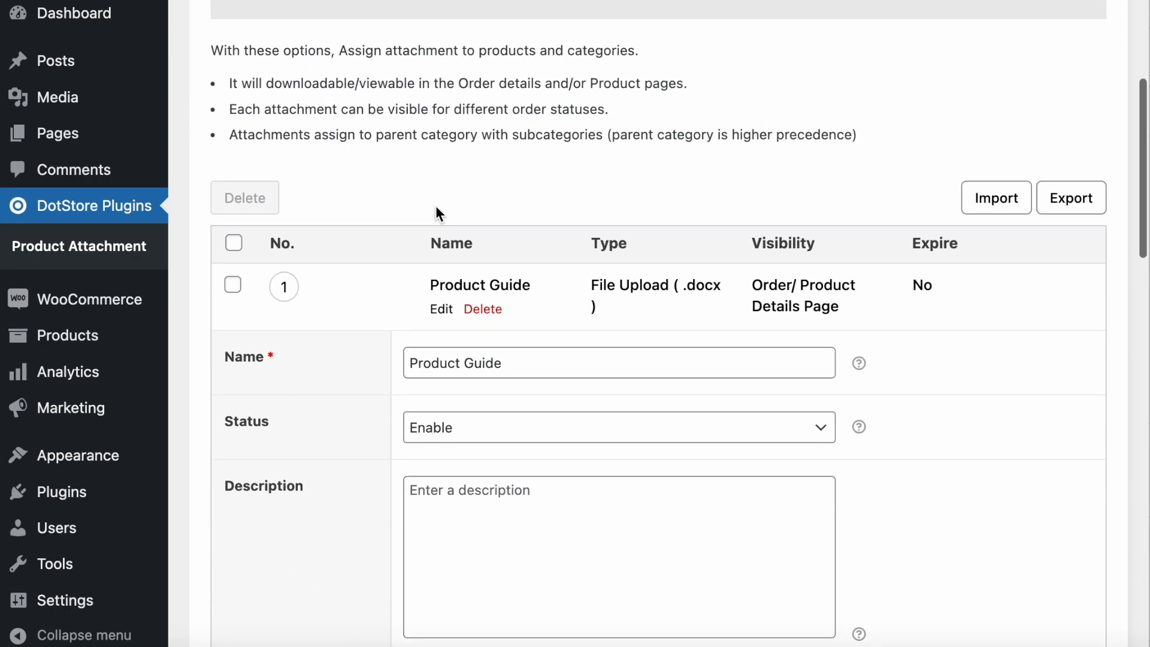
scroll(437, 350, "down", 10)
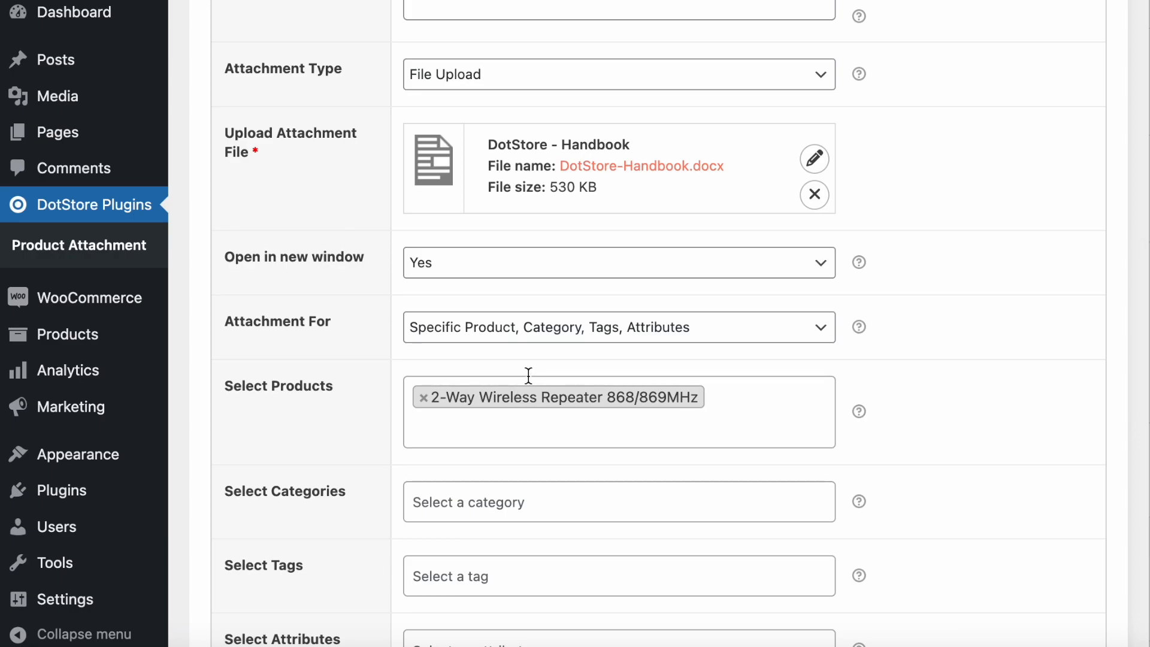
scroll(527, 377, "up", 10)
left_click(441, 270)
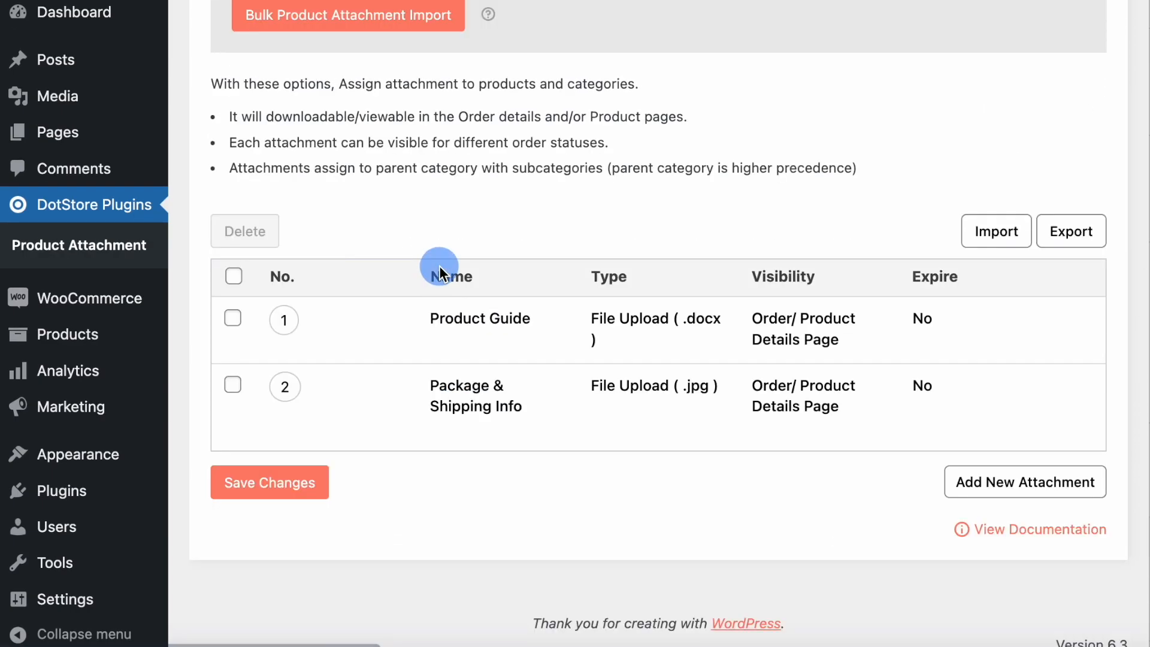
- Open the Package & Shipping Info attachment for editing and review its file, product assignment and visibility settings
left_click(441, 428)
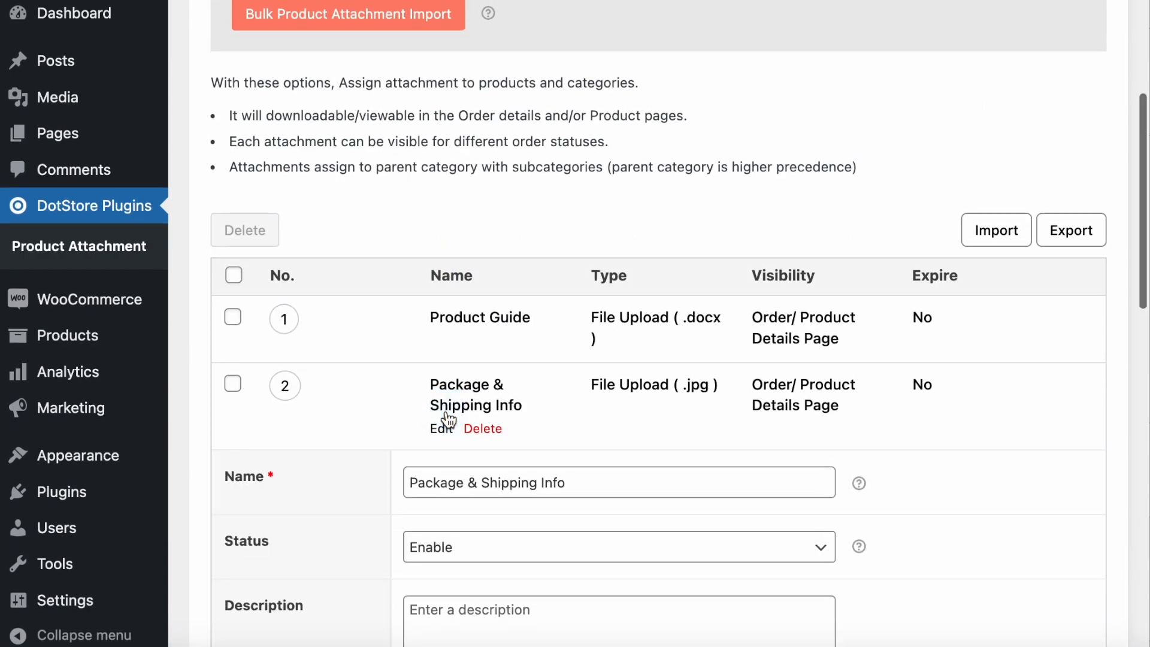
scroll(447, 416, "down", 8)
scroll(447, 411, "down", 3)
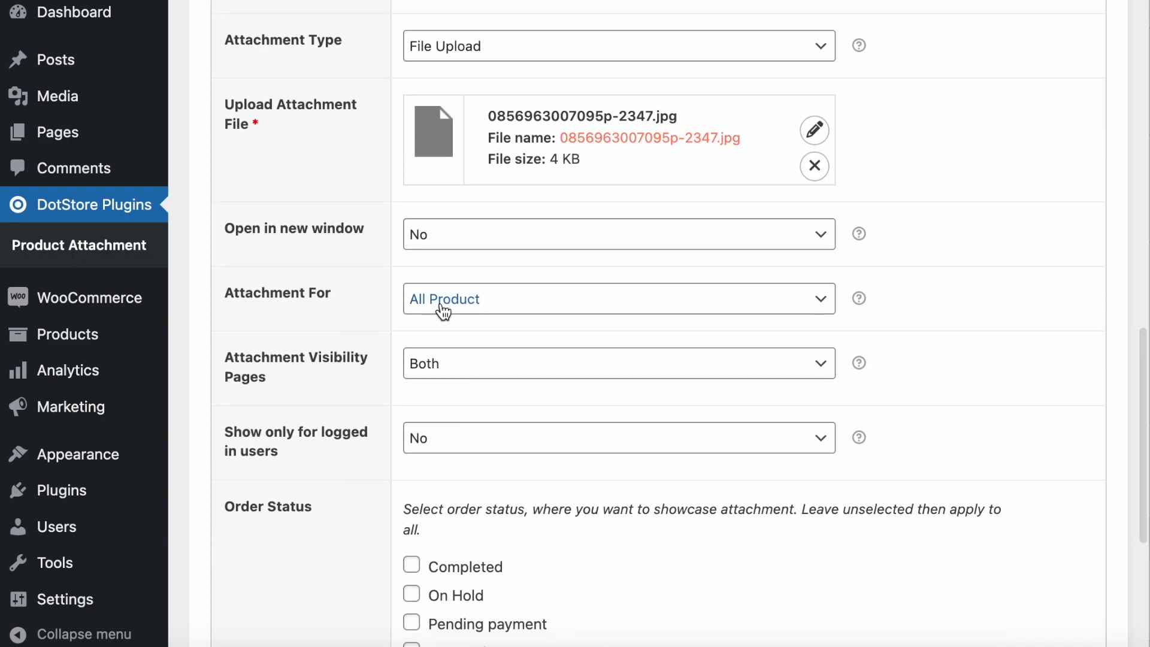
scroll(476, 264, "up", 7)
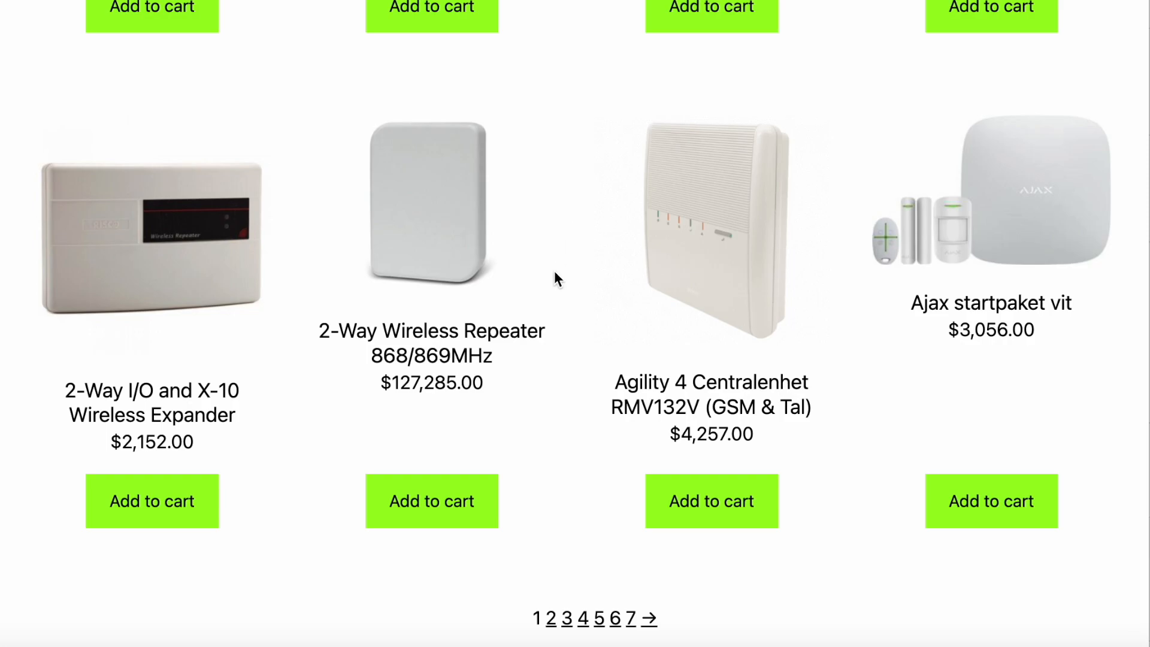
- Browse the storefront's shop page and open the 2-Way Wireless Repeater 868/869MHz product
scroll(554, 276, "up", 1)
scroll(554, 272, "up", 9)
scroll(555, 273, "down", 10)
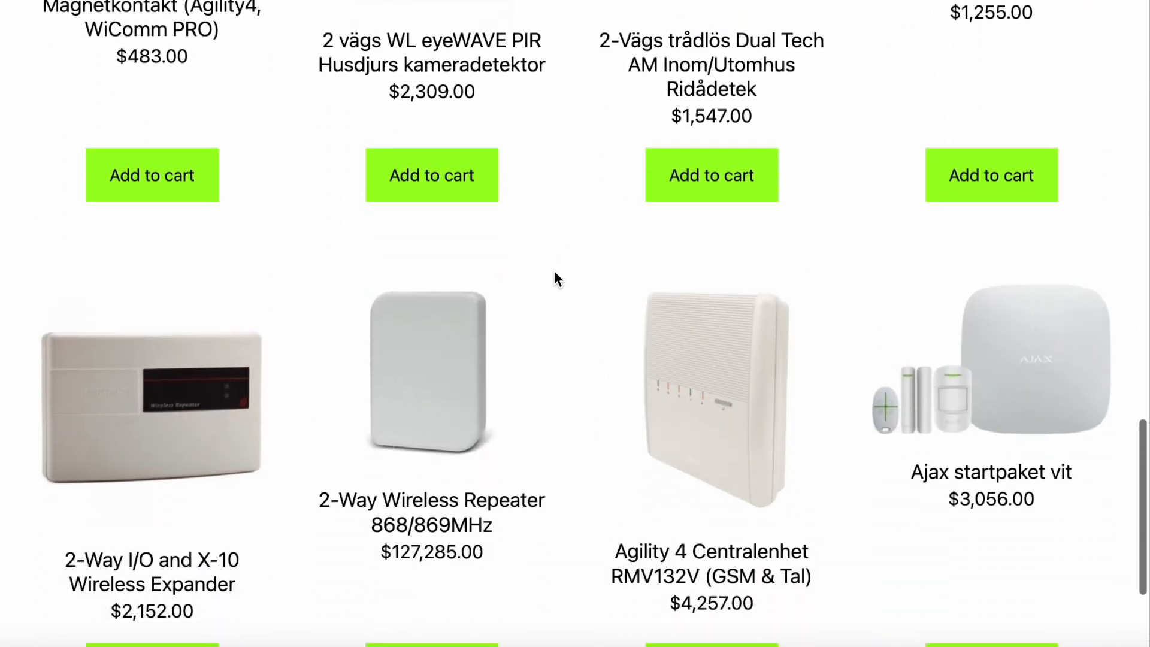
scroll(555, 279, "down", 1)
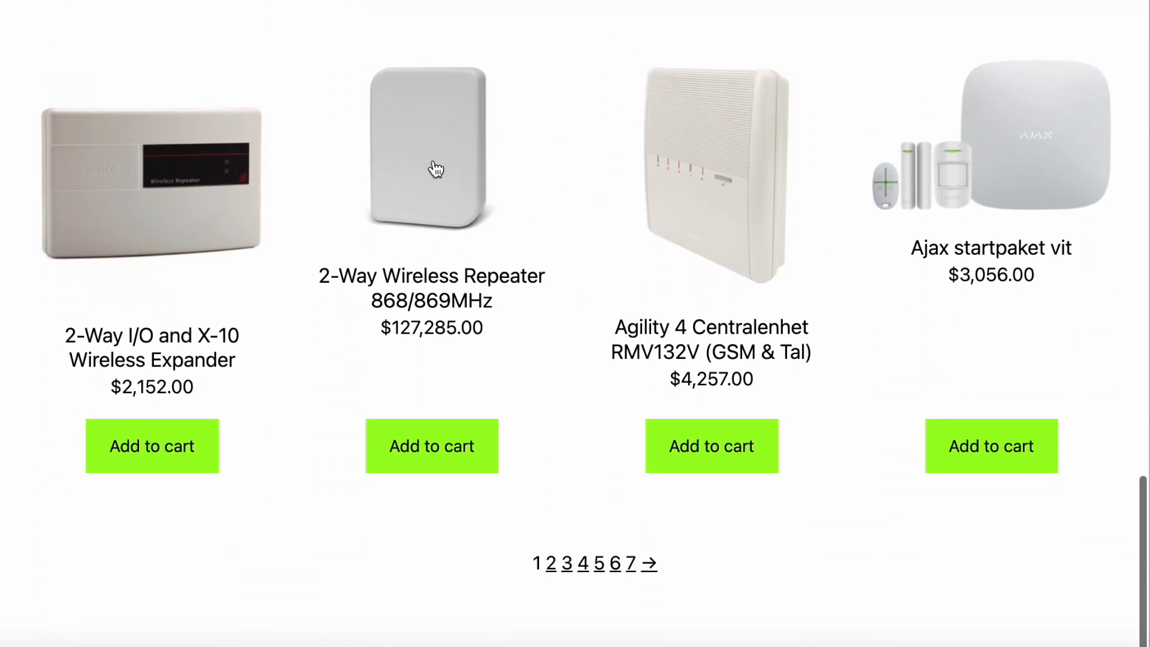
left_click(438, 124)
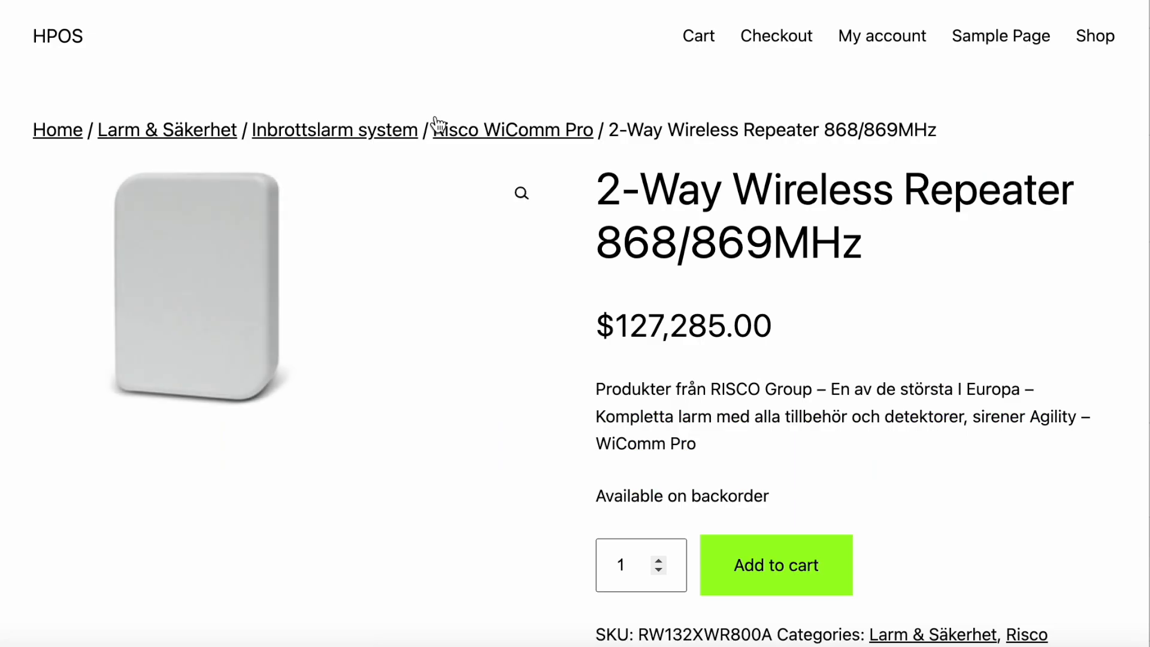
- View the attachments listed on the 2-Way Wireless Repeater's product page
scroll(624, 235, "down", 7)
scroll(624, 233, "down", 2)
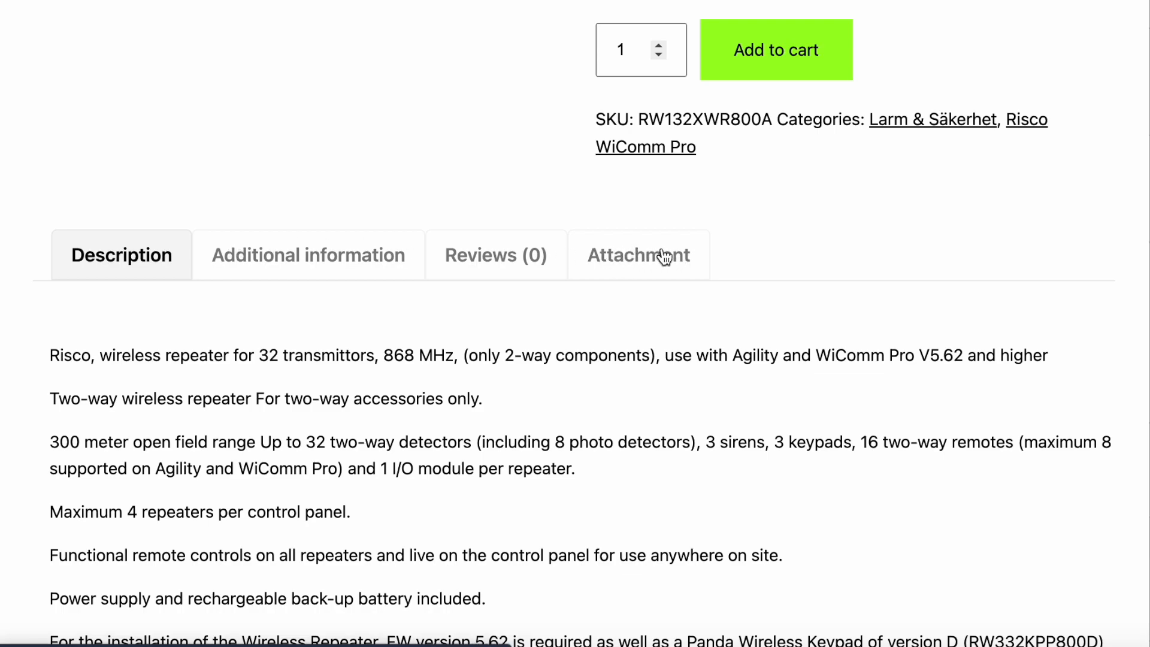
left_click(623, 264)
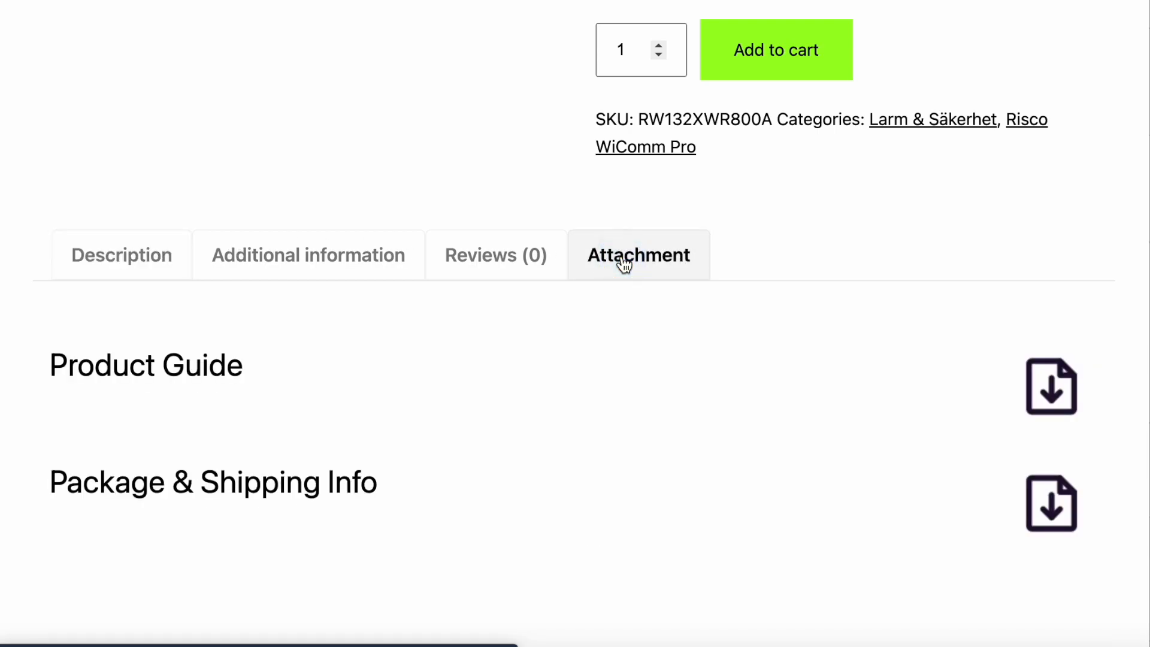
scroll(622, 264, "down", 2)
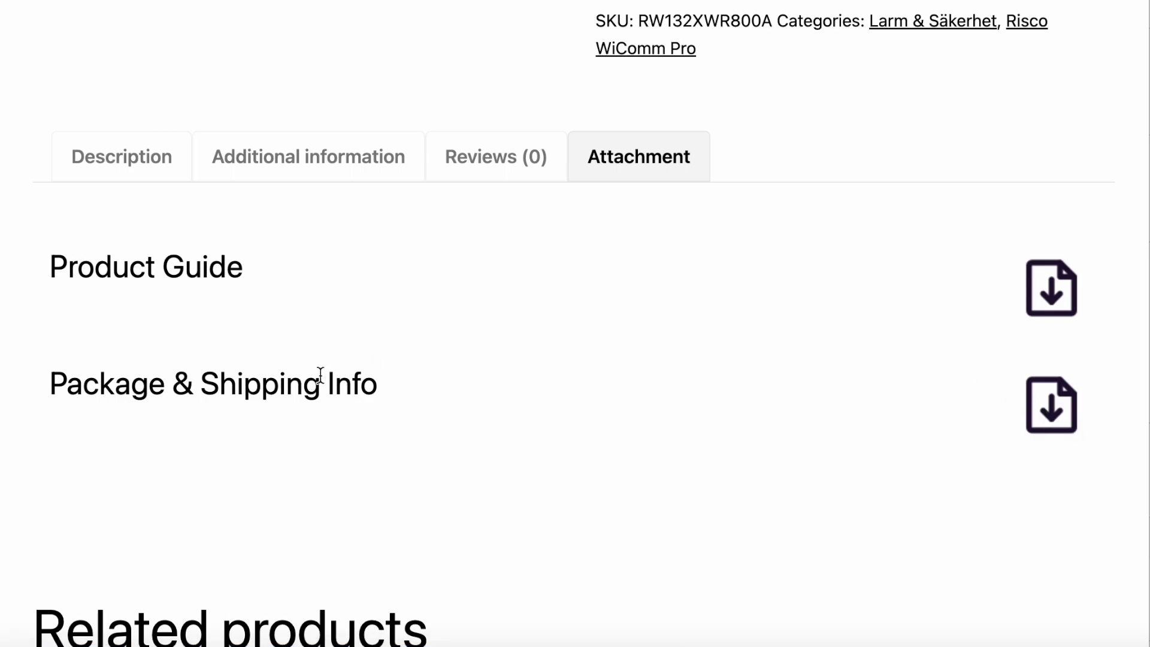
scroll(318, 380, "up", 10)
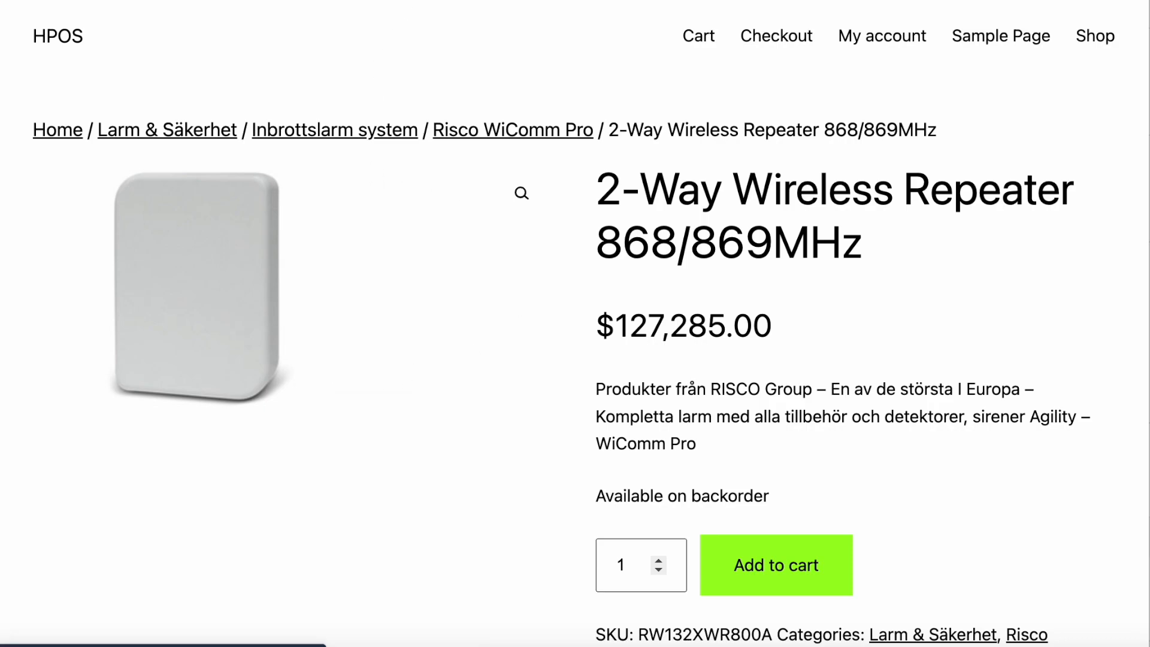
- On the repeater's product edit page, open the Device version details attachment for editing and review its settings
scroll(652, 150, "down", 7)
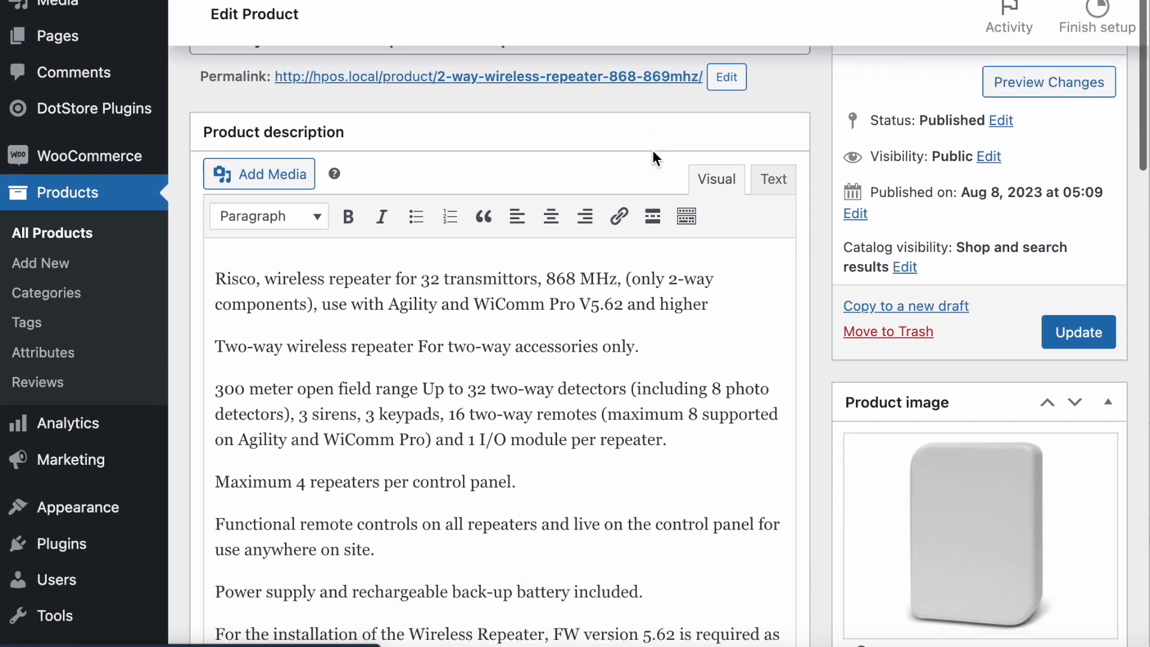
scroll(652, 150, "down", 15)
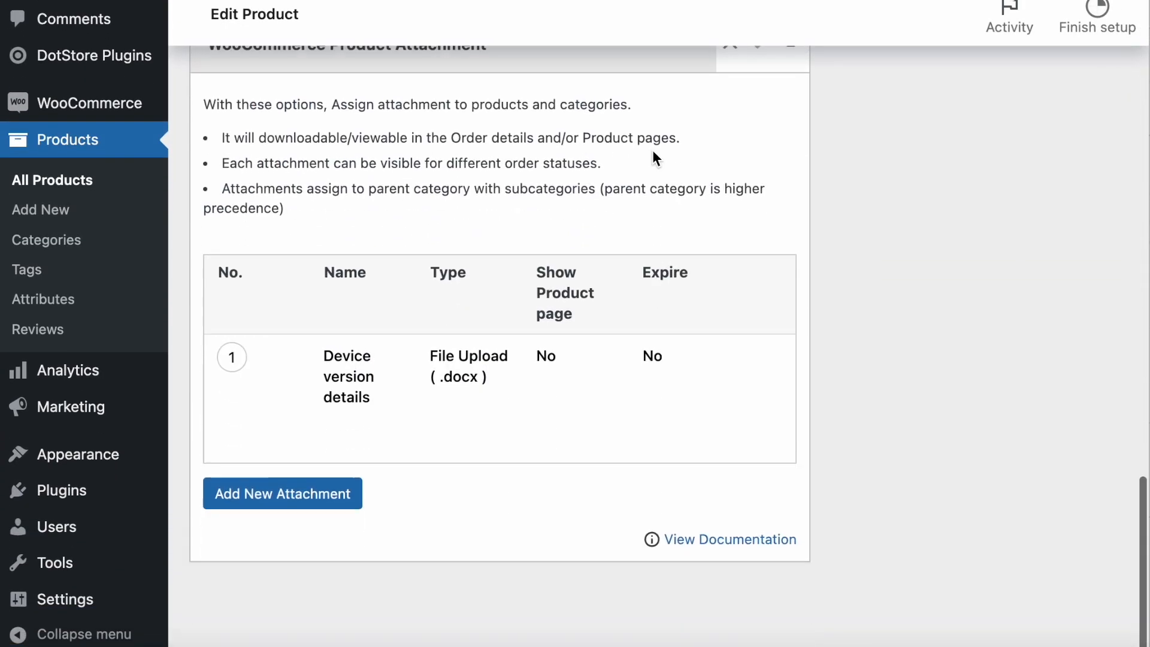
left_click(334, 431)
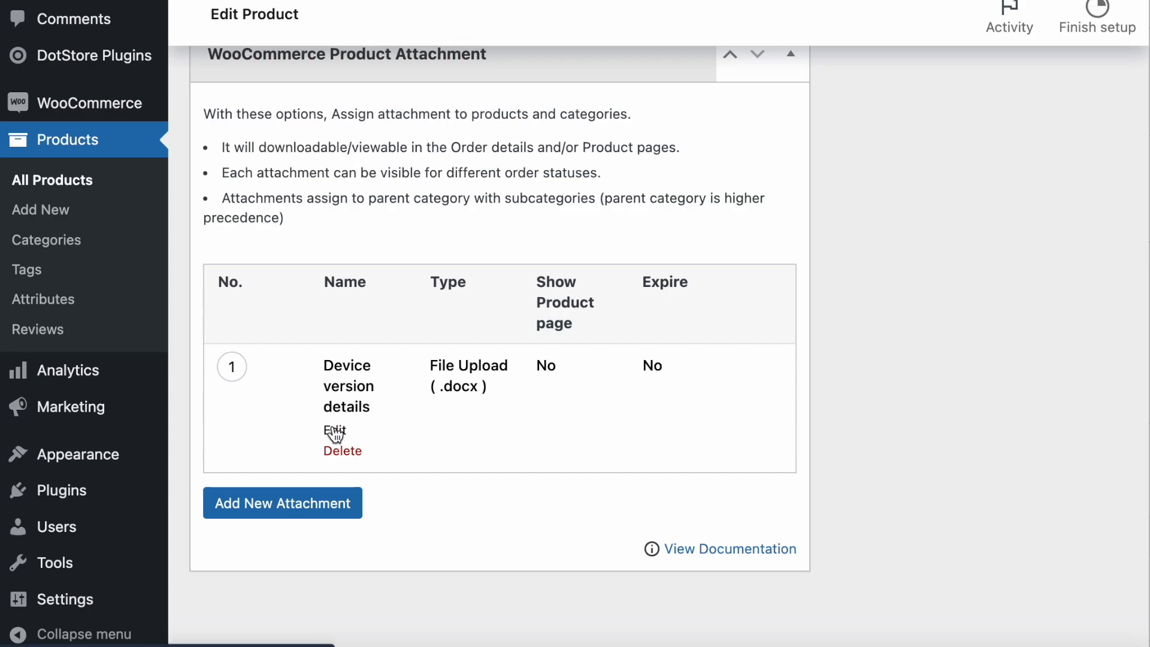
left_click(335, 431)
scroll(333, 430, "down", 15)
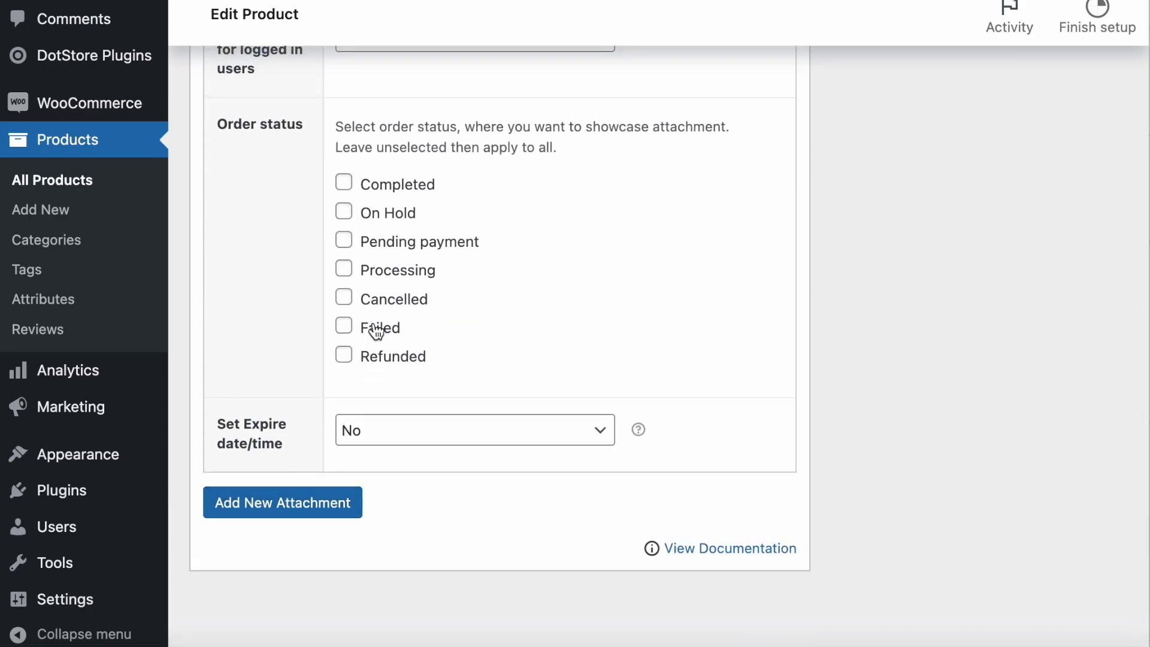
scroll(391, 309, "up", 15)
scroll(393, 319, "down", 3)
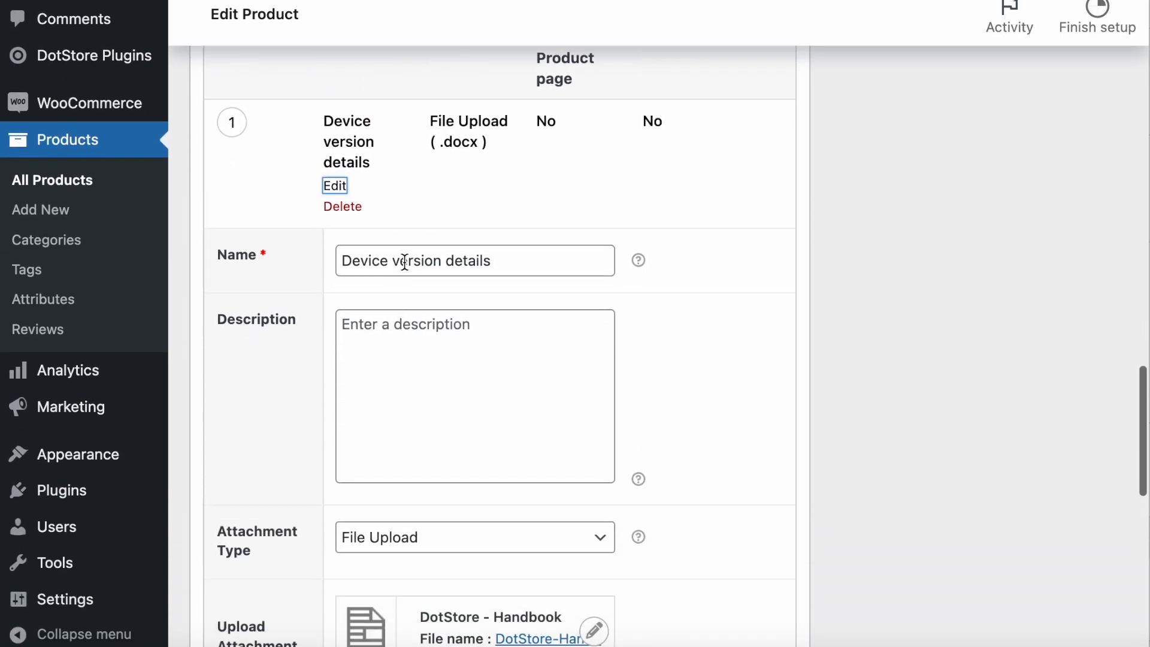
- Set Show on Product page to Yes for the Device version details attachment and update the product
scroll(432, 375, "down", 8)
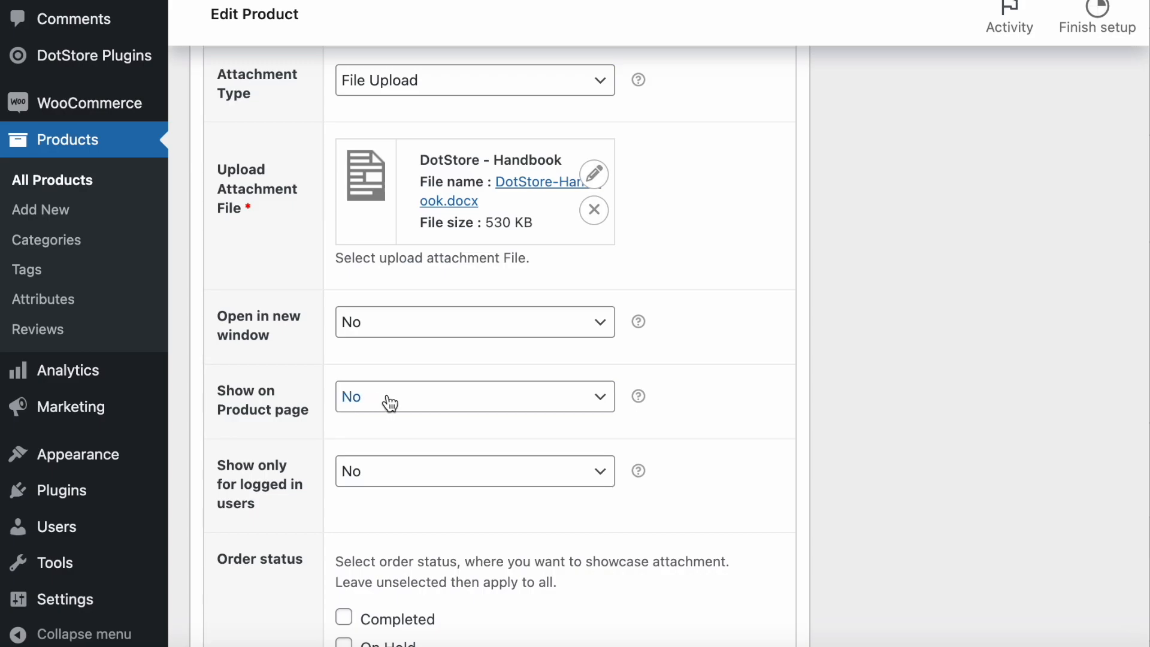
left_click(390, 403)
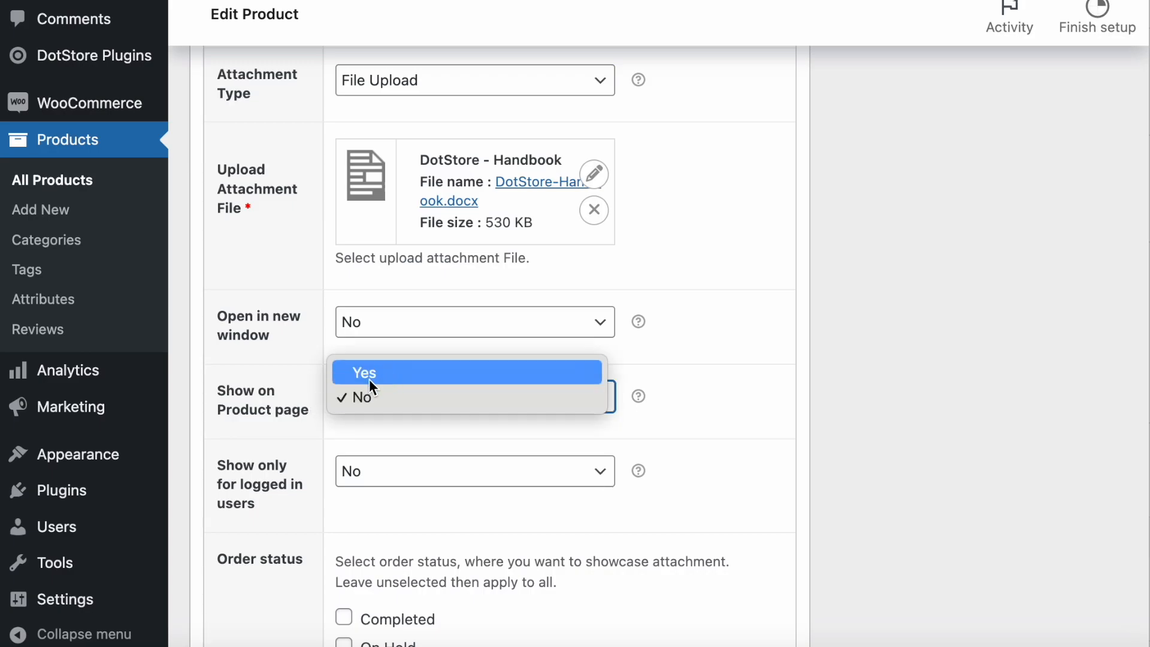
left_click(388, 371)
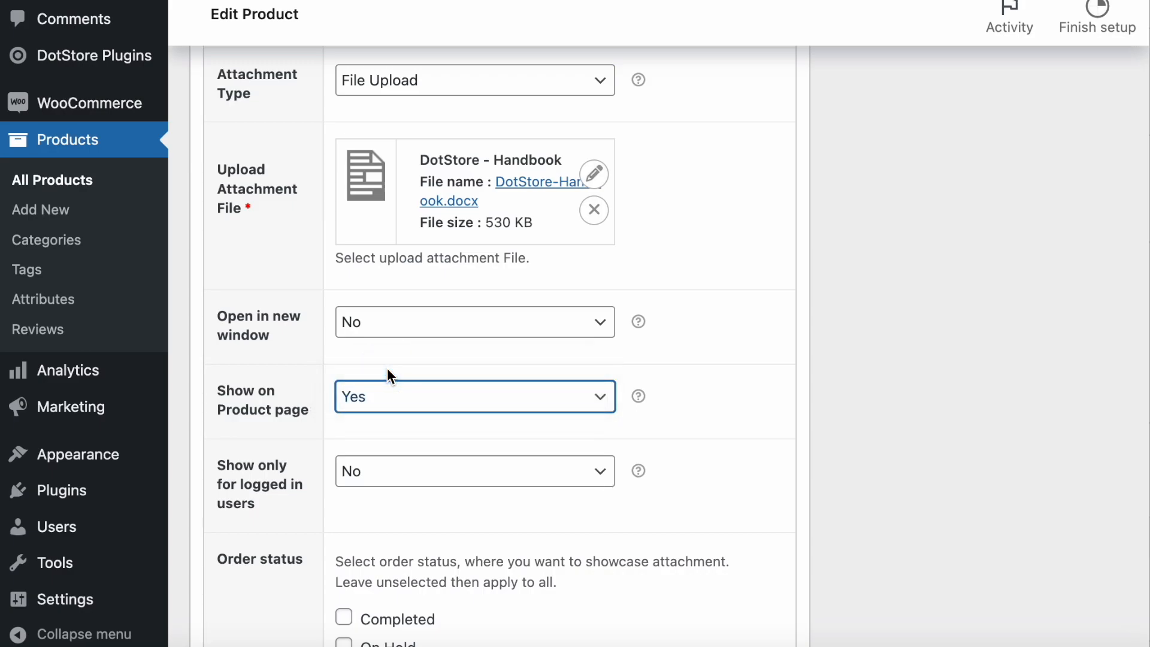
scroll(388, 370, "down", 7)
scroll(387, 368, "up", 15)
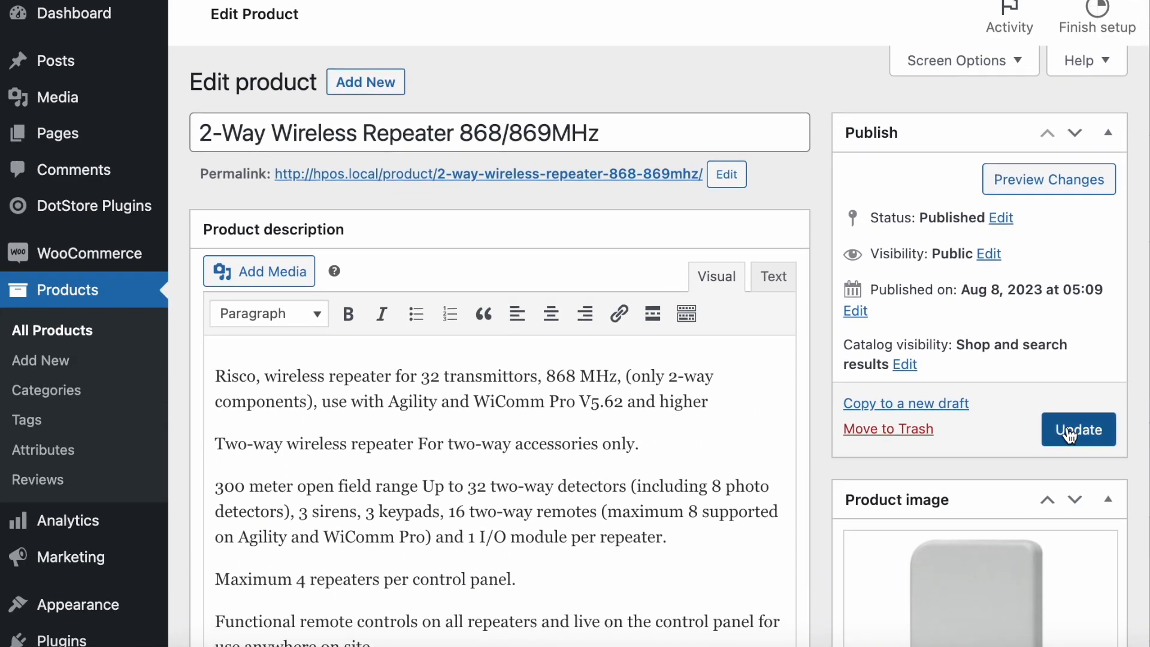
left_click(1069, 432)
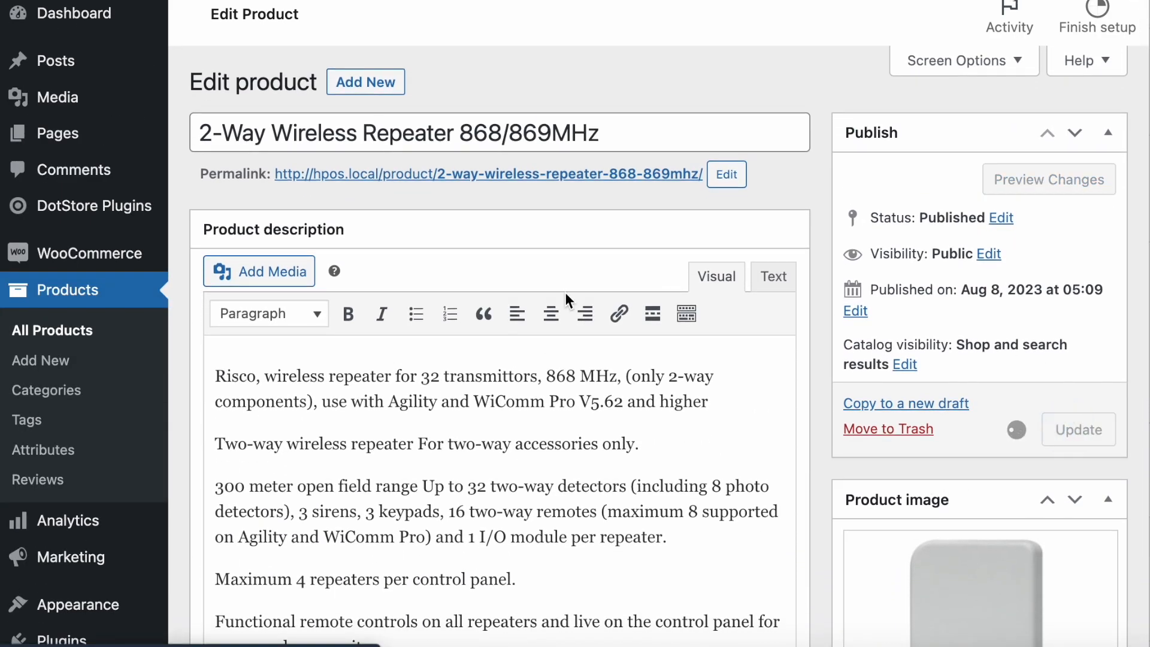
- Open the updated repeater's storefront page from its permalink and check its attachments
left_click(478, 257)
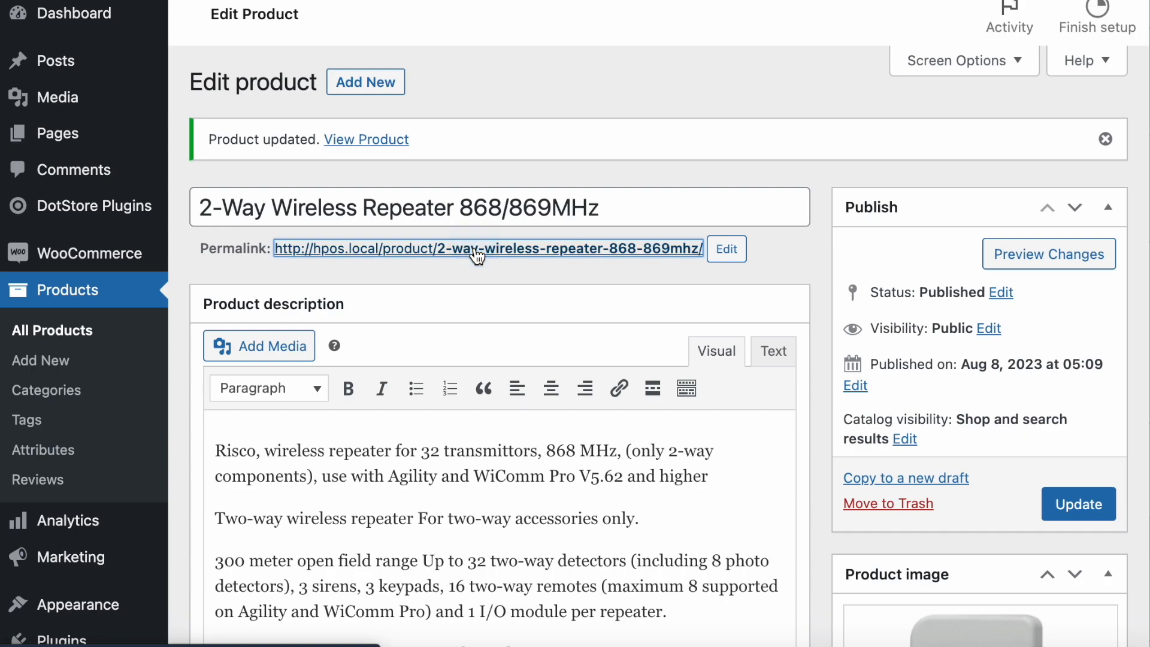
scroll(475, 254, "down", 10)
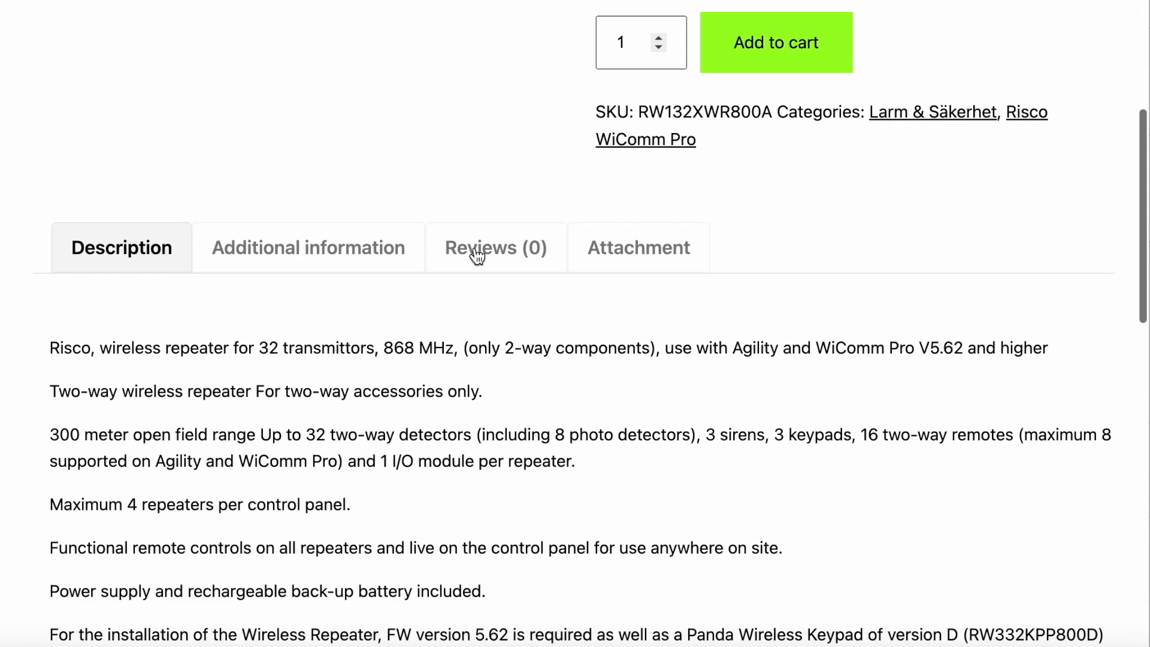
left_click(645, 148)
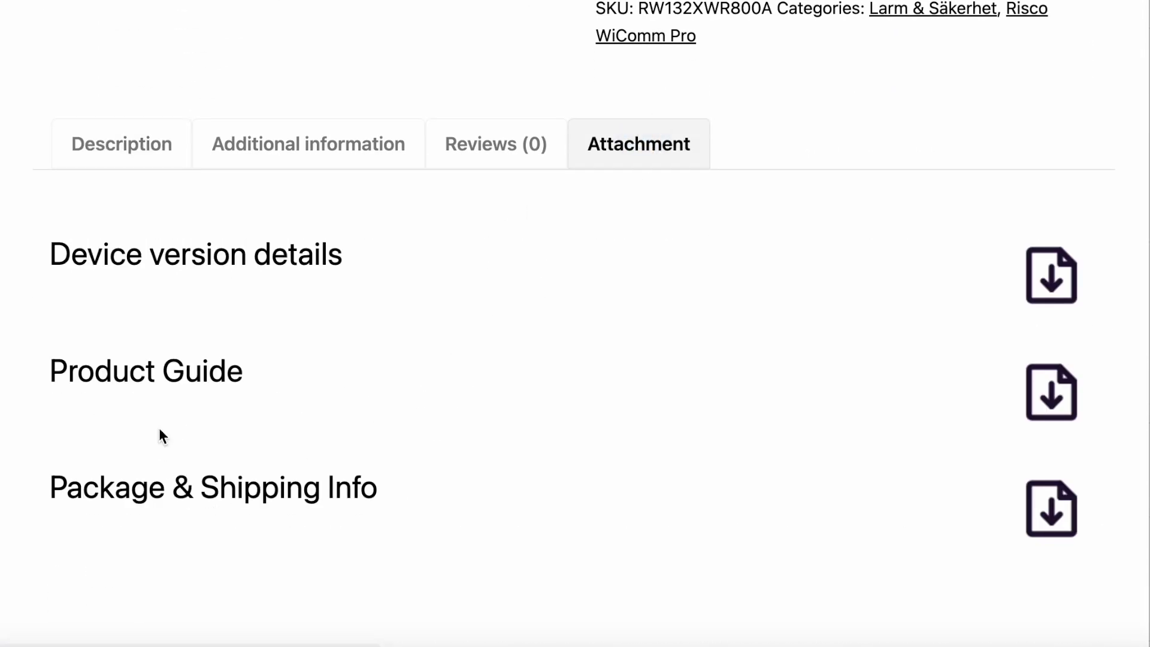
- Add one 2-Way Wireless Repeater 868/869MHz to the cart and view the cart
scroll(607, 293, "up", 10)
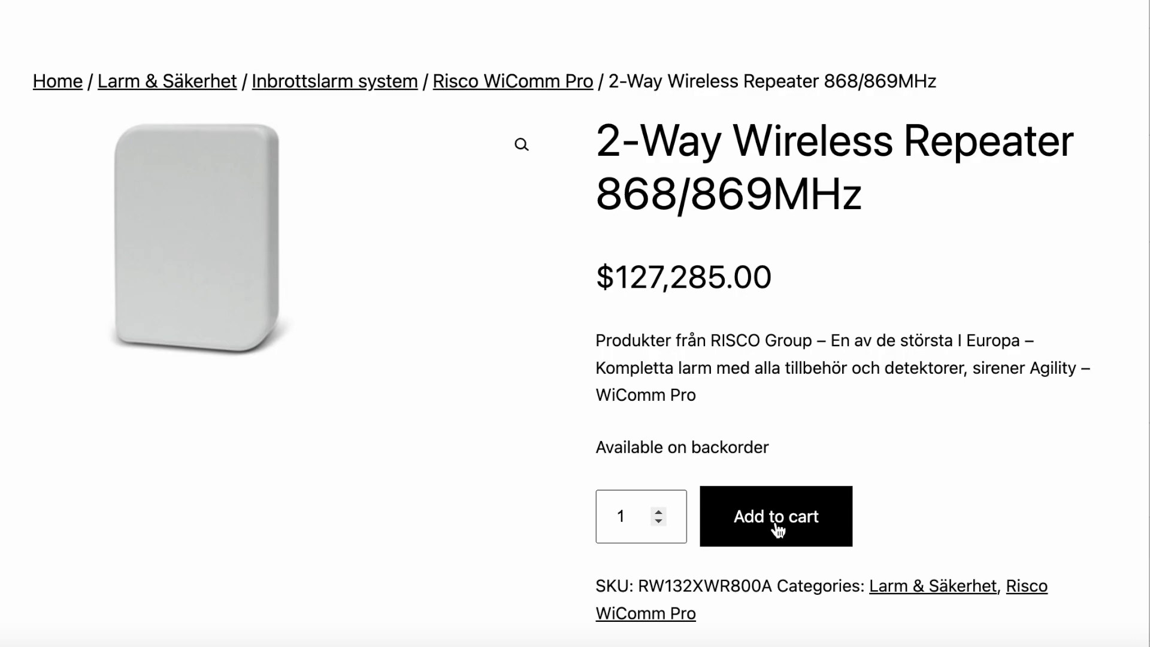
left_click(777, 530)
left_click(1071, 195)
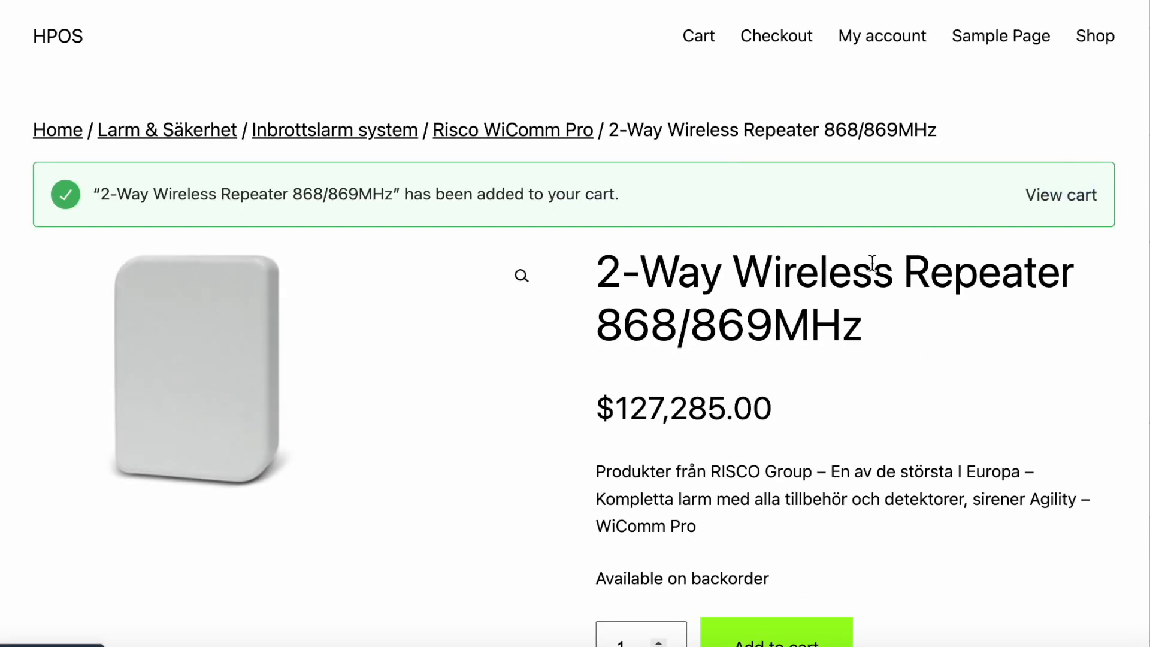
- Proceed from the cart to checkout and place the order with the prefilled address details
scroll(875, 264, "down", 3)
left_click(896, 441)
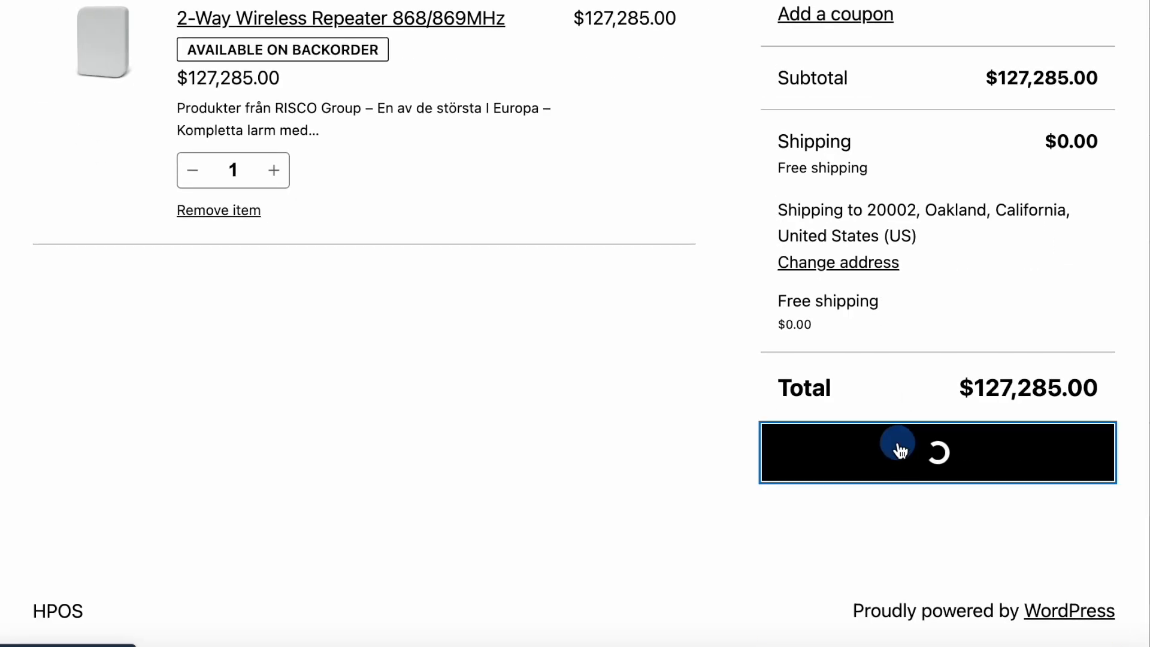
scroll(900, 450, "down", 20)
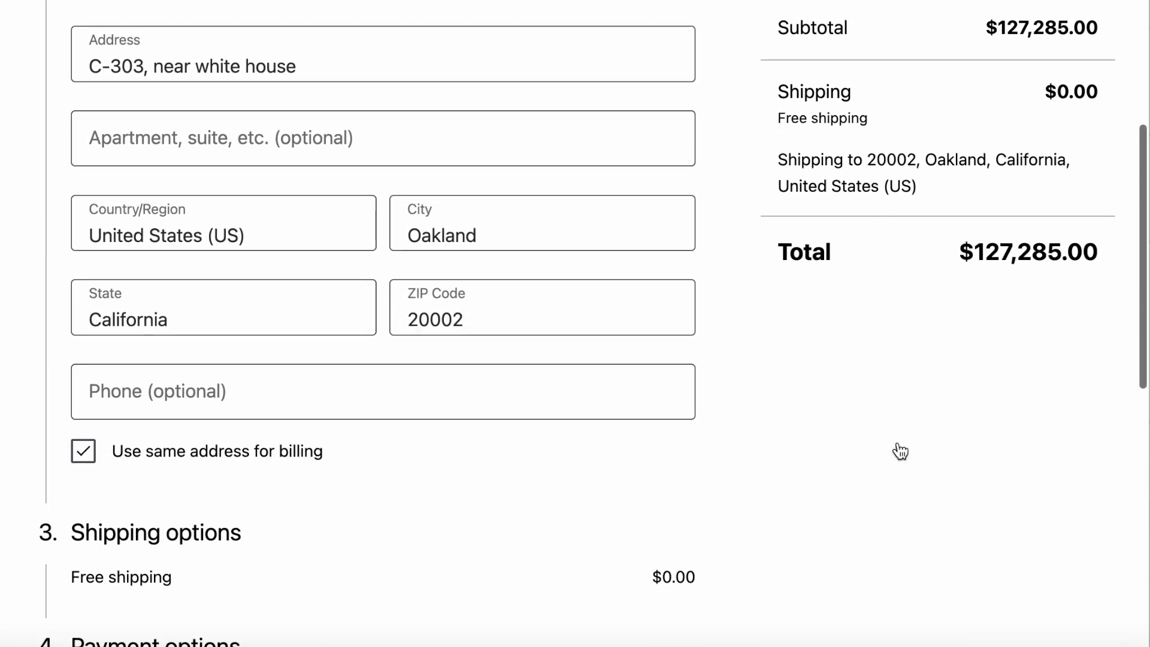
left_click(526, 544)
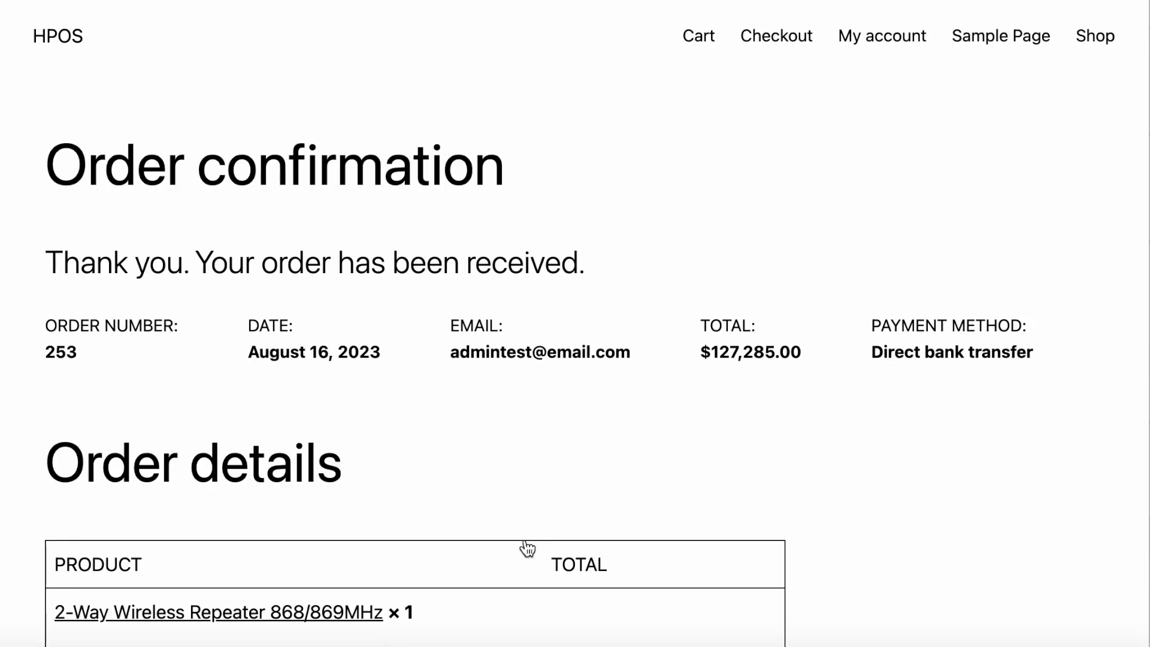
- Check the Attachment section on the order confirmation page
scroll(527, 547, "down", 14)
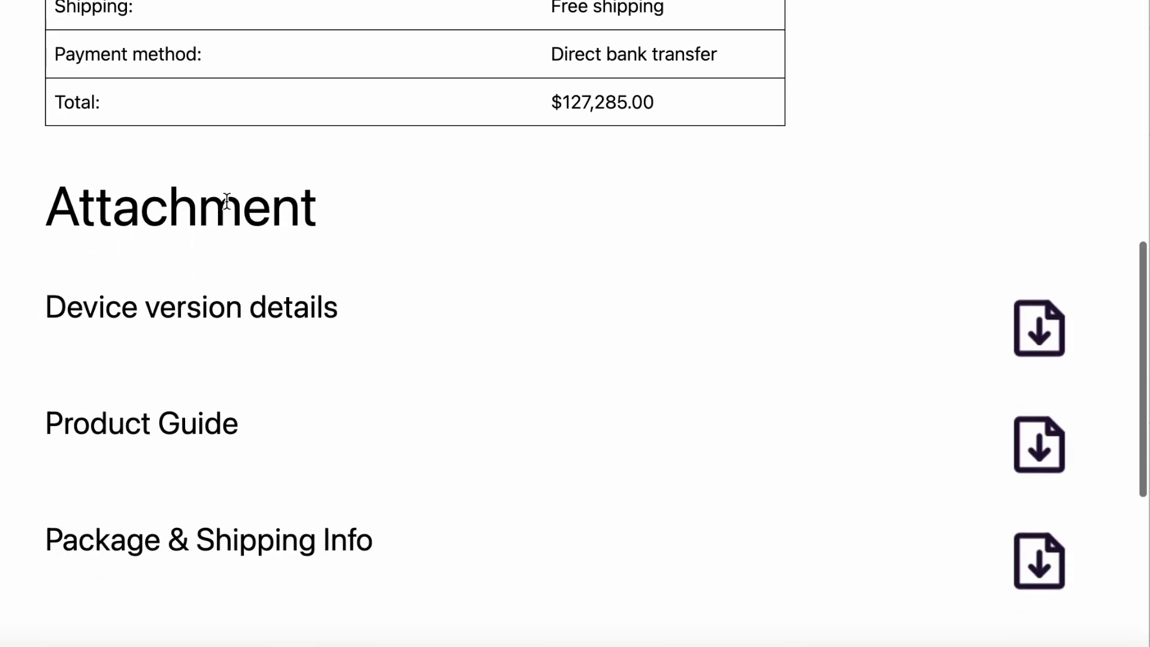
double_click(227, 201)
scroll(227, 201, "down", 2)
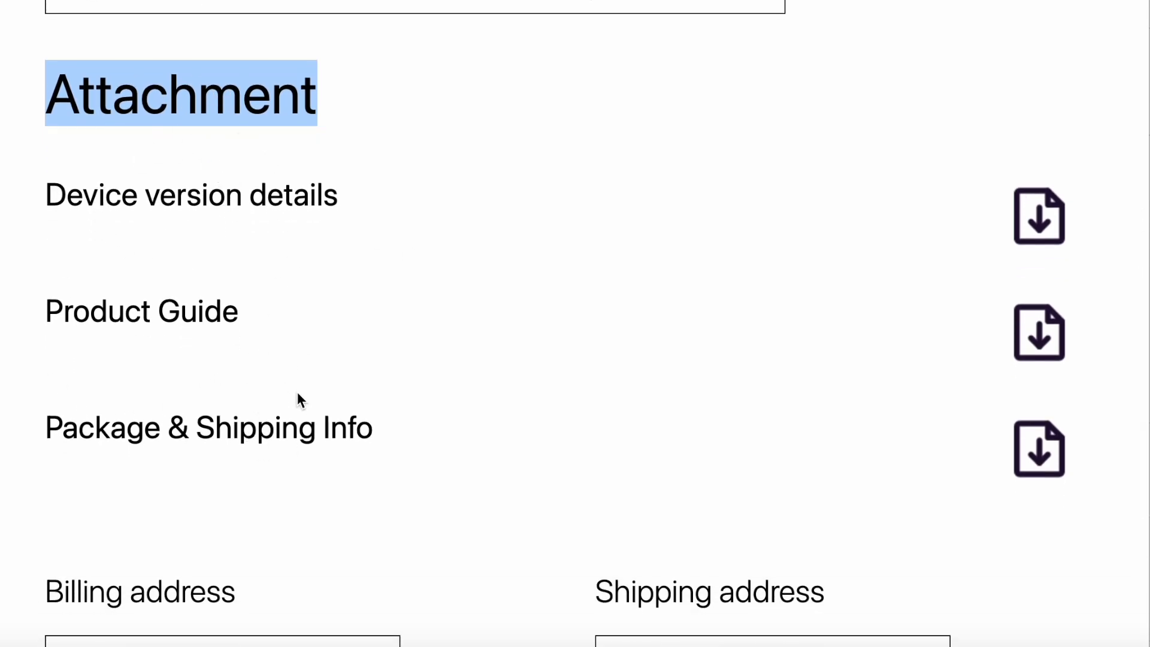
- Leave the order confirmation page and open the Orders list in the storefront's My account area
scroll(298, 394, "down", 6)
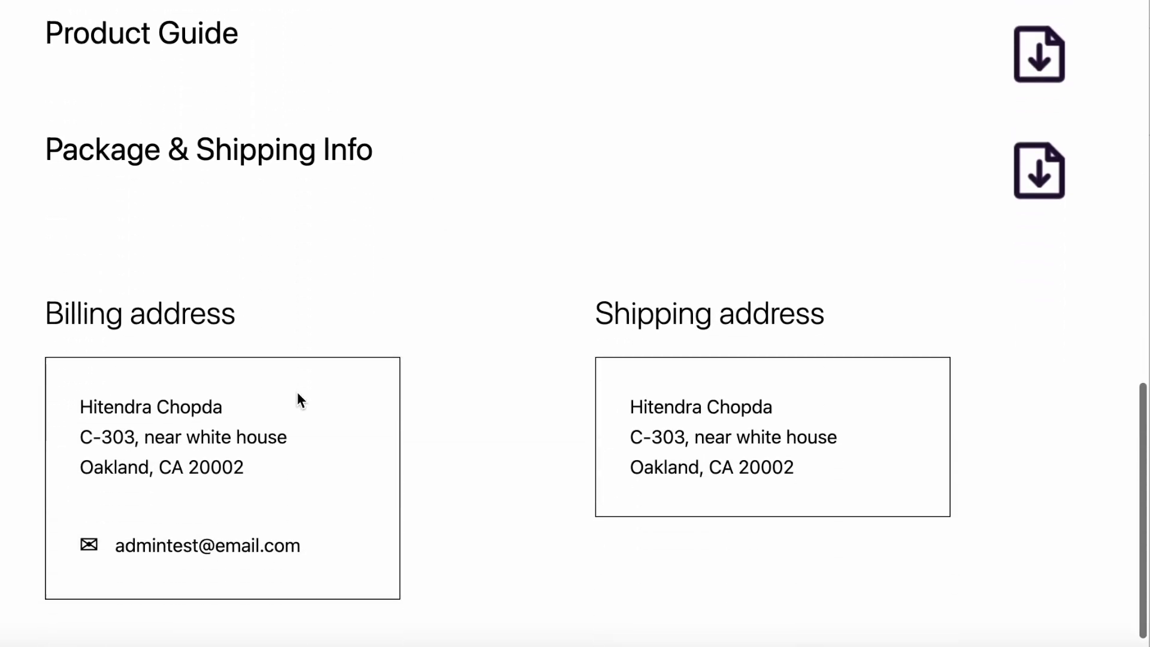
scroll(297, 392, "up", 15)
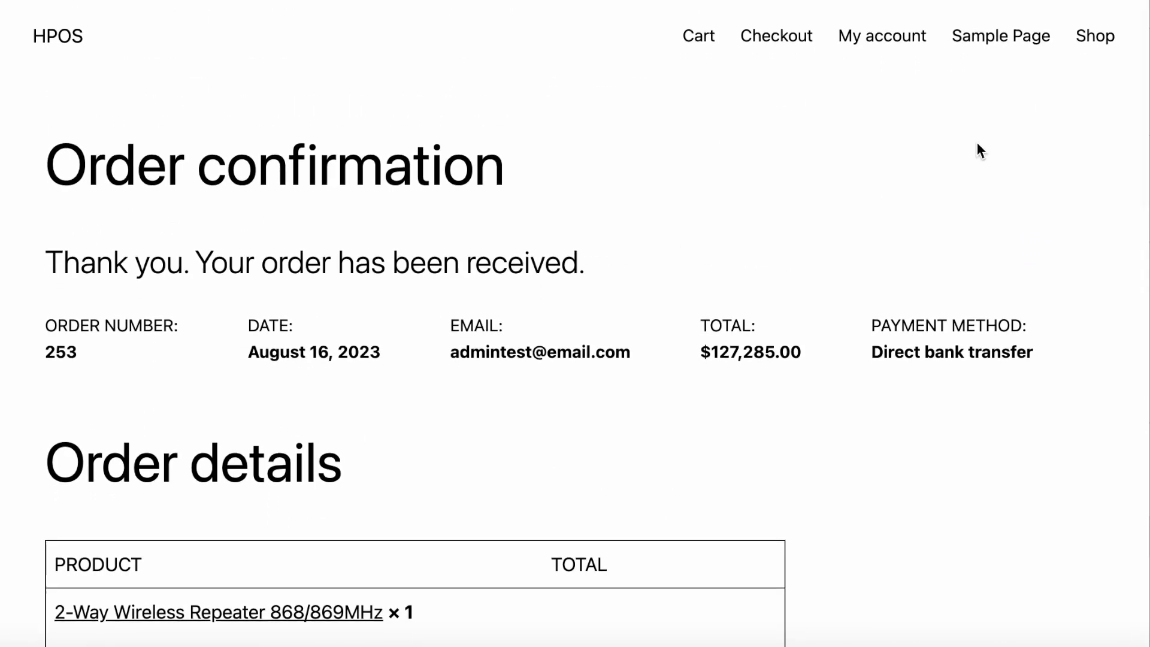
left_click(874, 38)
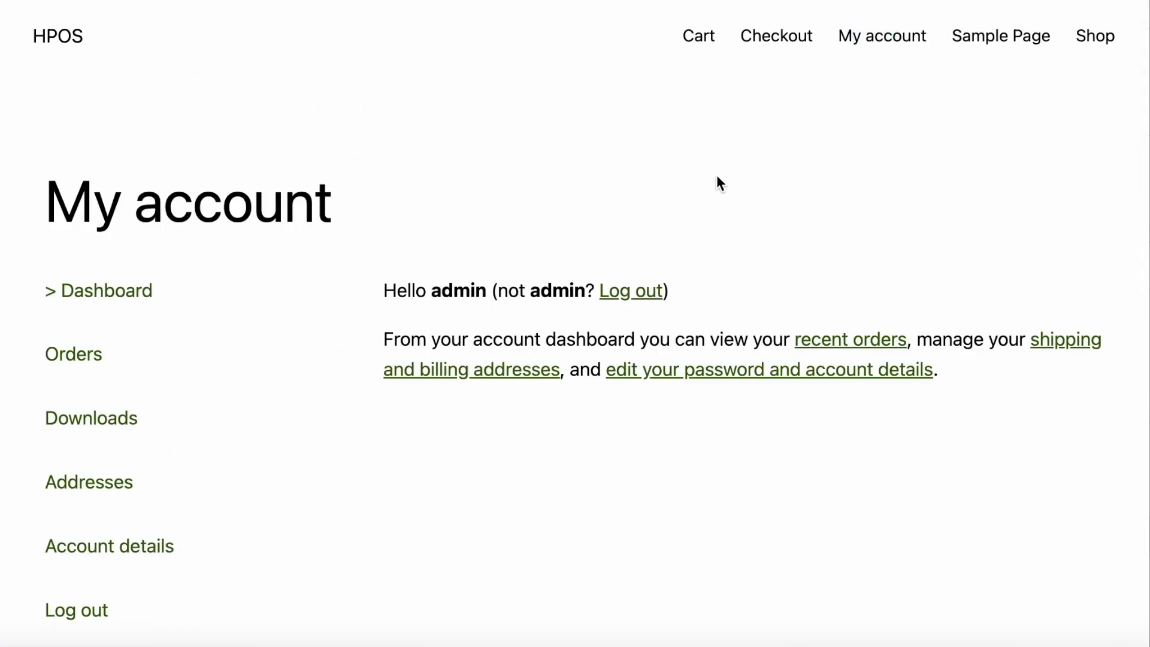
scroll(383, 146, "down", 4)
left_click(72, 133)
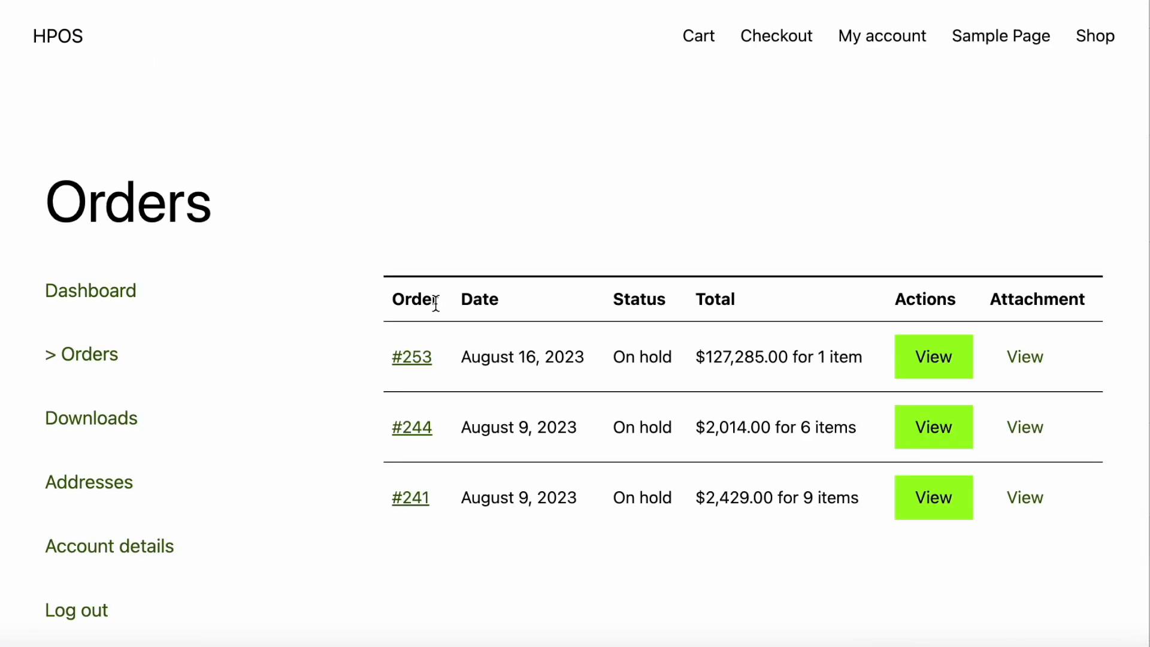
- View the attachments of the most recent order, dated August 16, 2023, from the account's order list
scroll(431, 303, "down", 2)
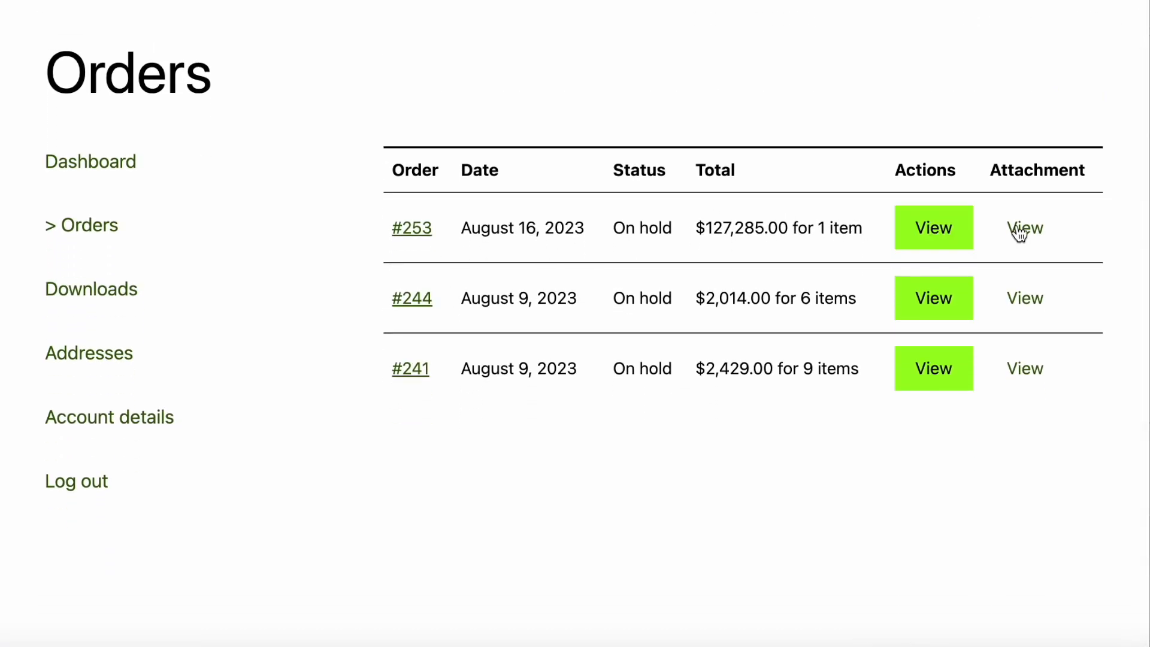
left_click(1019, 224)
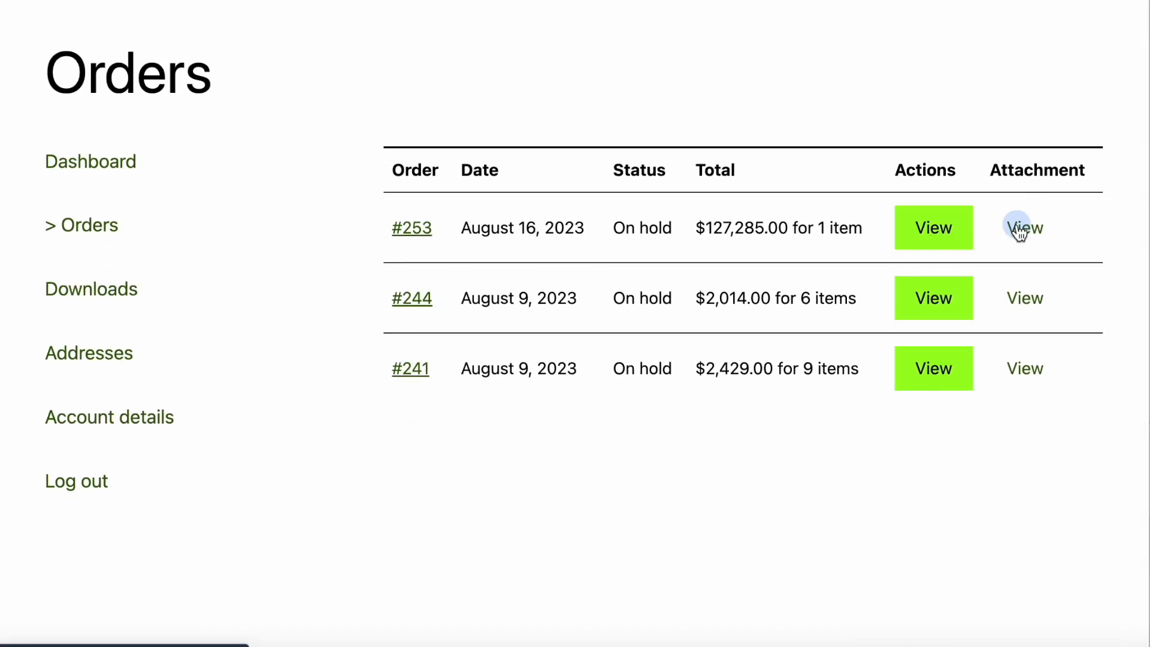
scroll(641, 394, "down", 14)
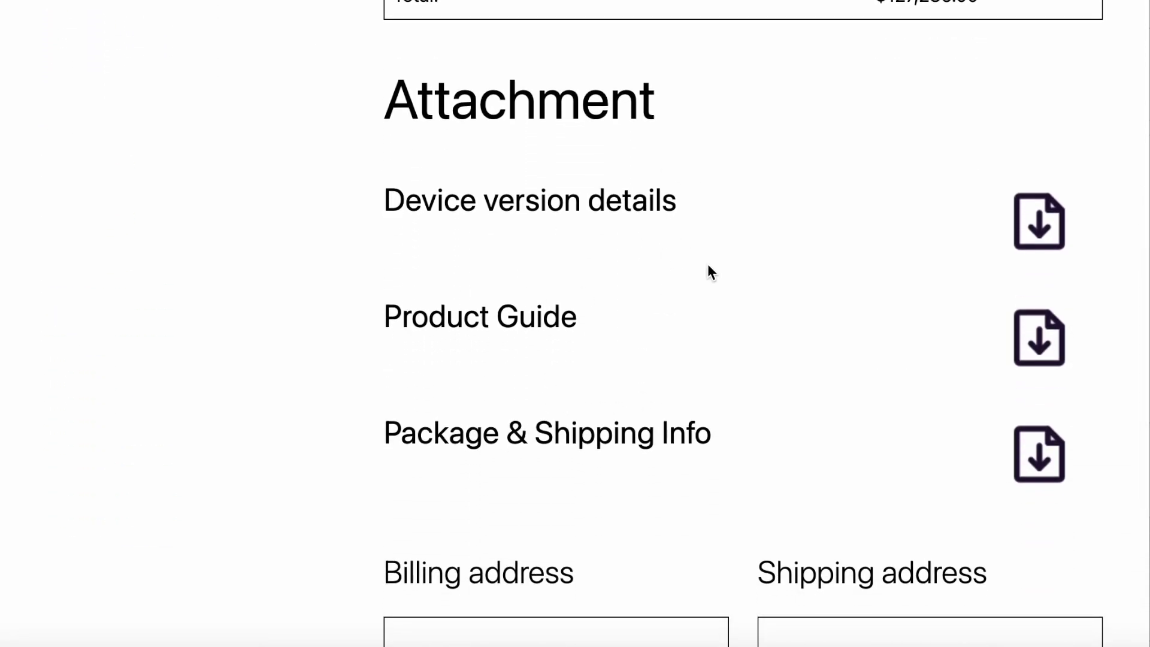
scroll(706, 263, "up", 10)
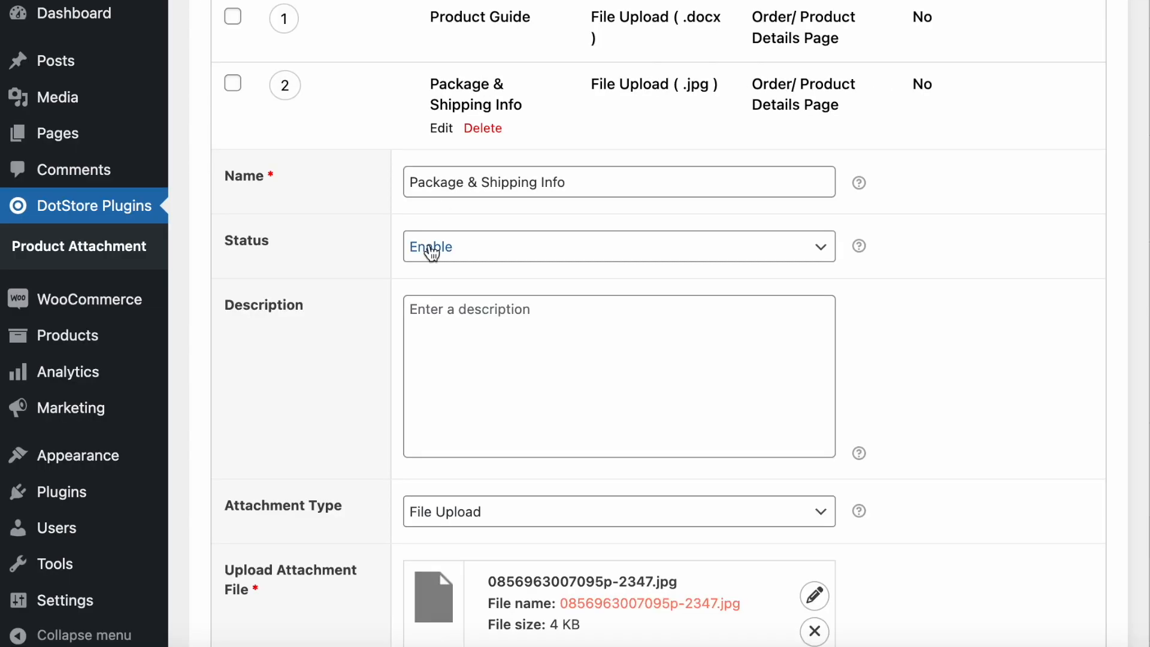
- Switch to the WordPress admin and open the newest order from the WooCommerce orders list
scroll(431, 251, "up", 1)
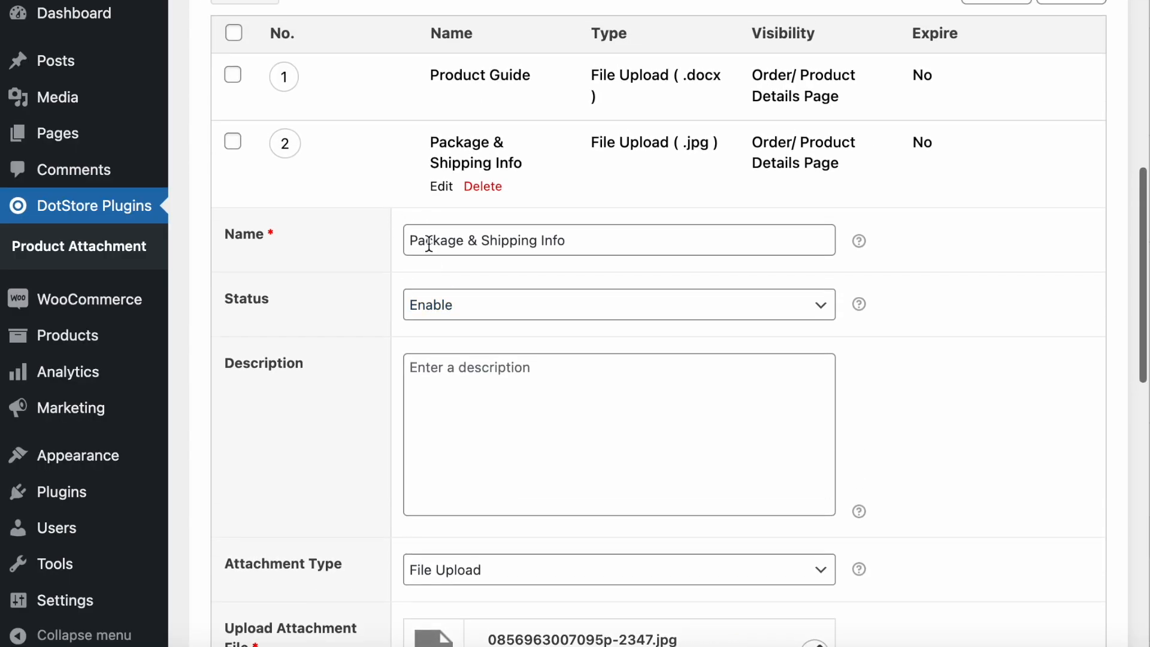
mouse_move(60, 308)
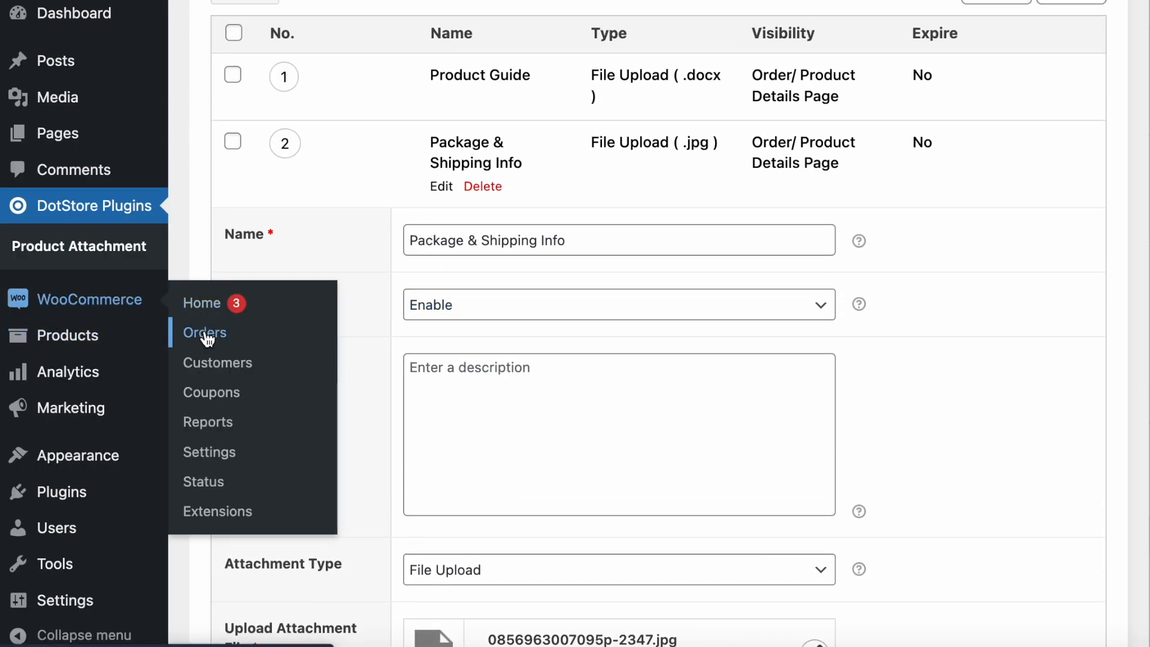
left_click(207, 335)
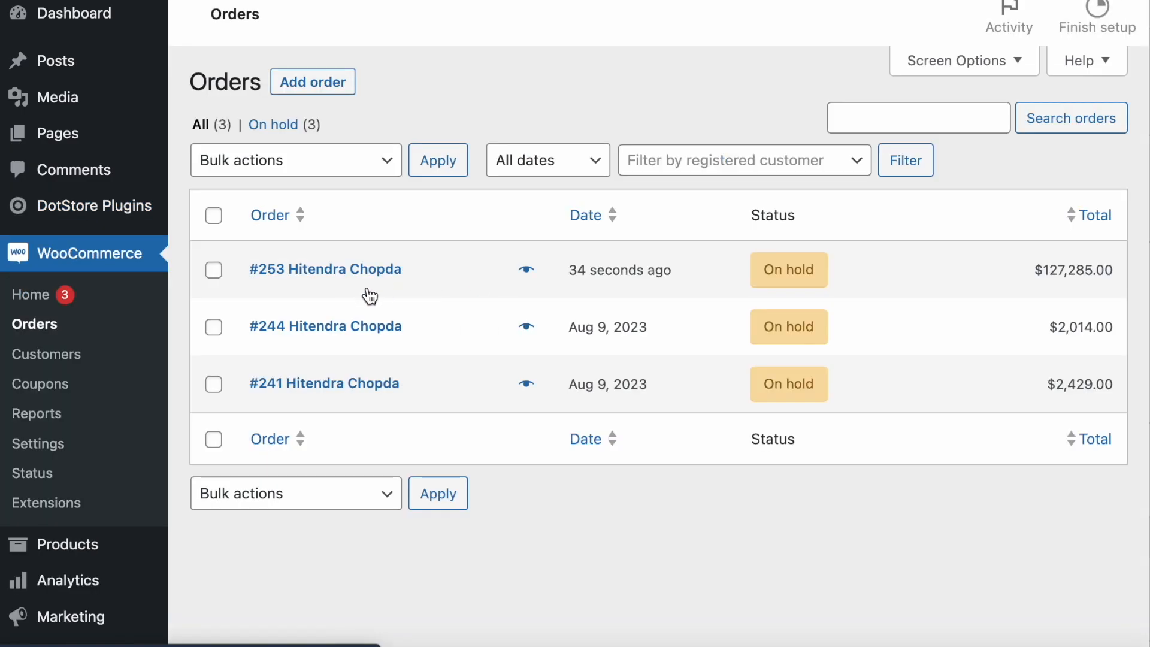
left_click(333, 274)
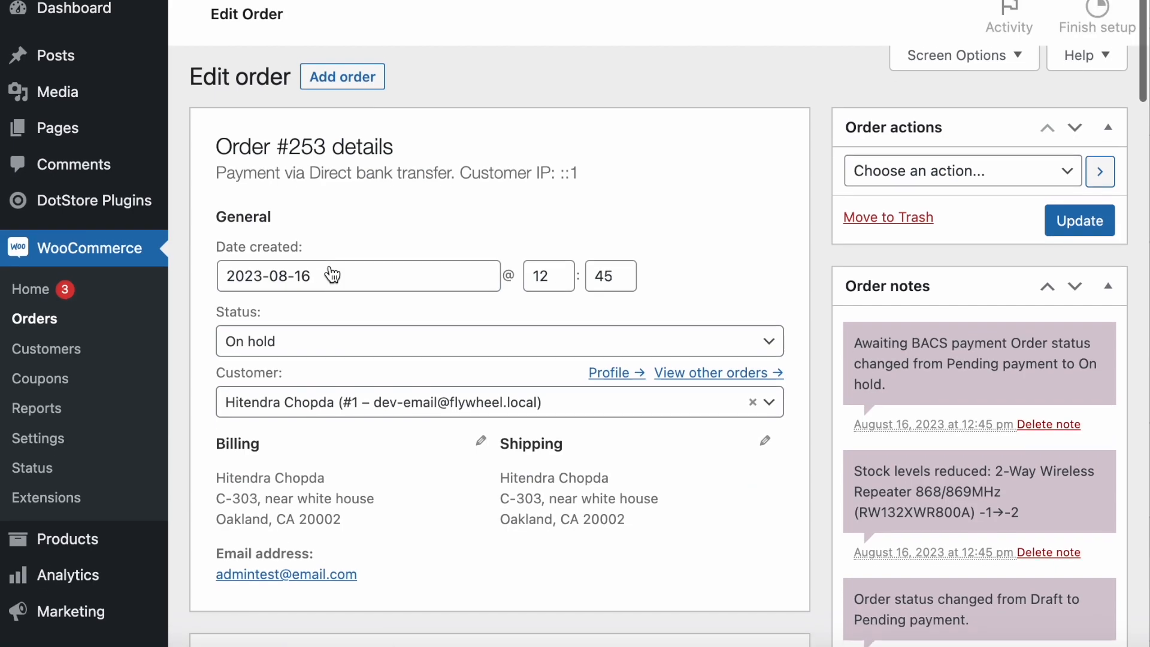
- Examine the order's Attachment section, including each file's download link, expiry and listed order statuses
scroll(333, 274, "down", 10)
scroll(333, 274, "down", 20)
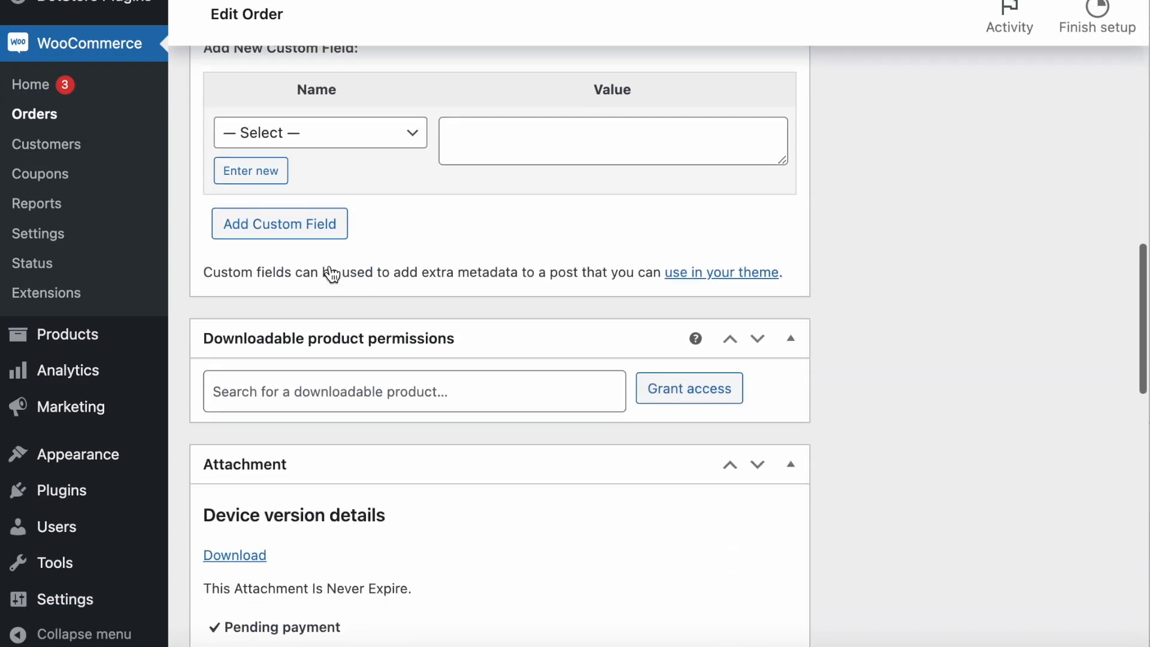
scroll(341, 143, "up", 2)
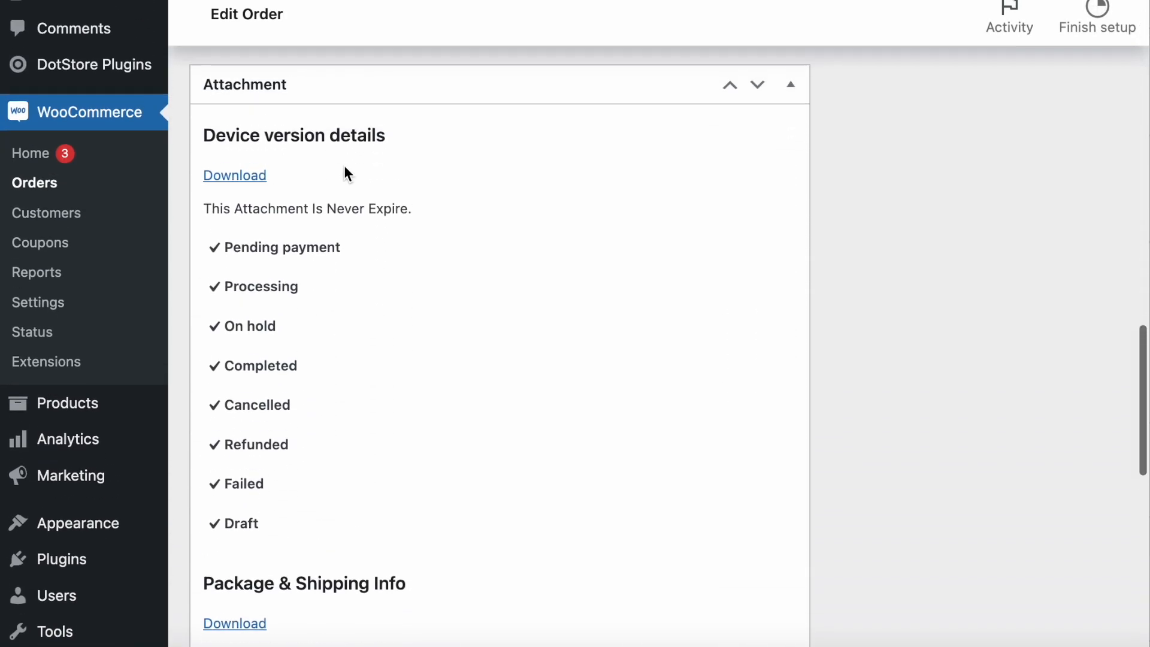
scroll(302, 293, "down", 3)
scroll(304, 301, "down", 13)
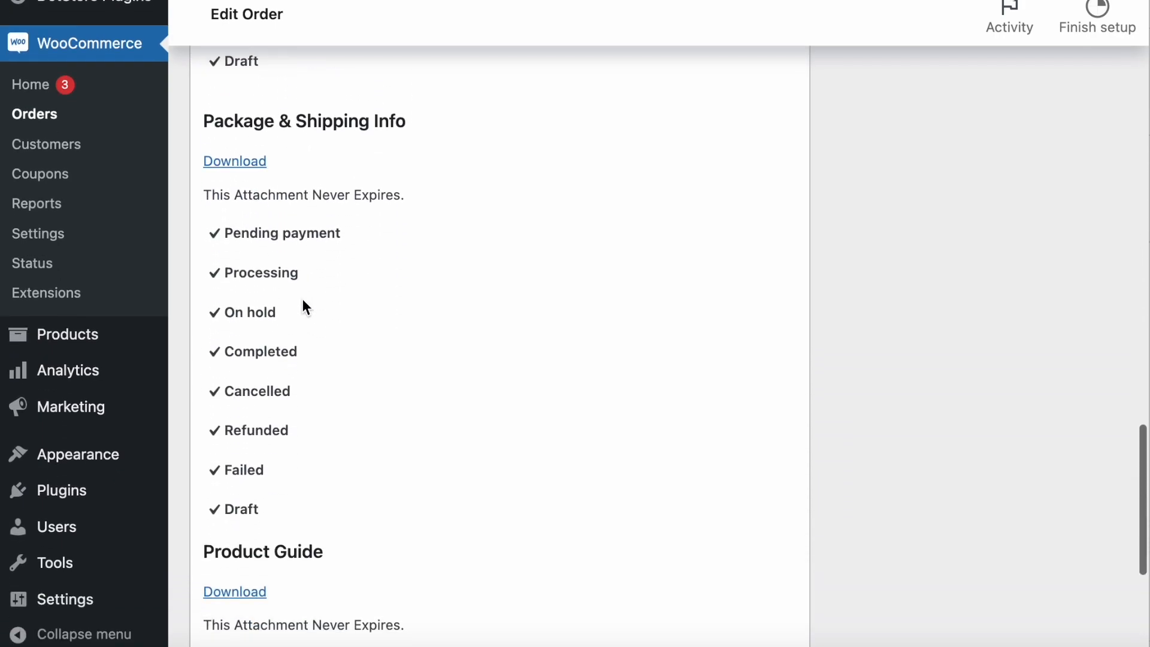
- Set the order's status to Completed, update the order and recheck its Attachment section
scroll(303, 301, "up", 20)
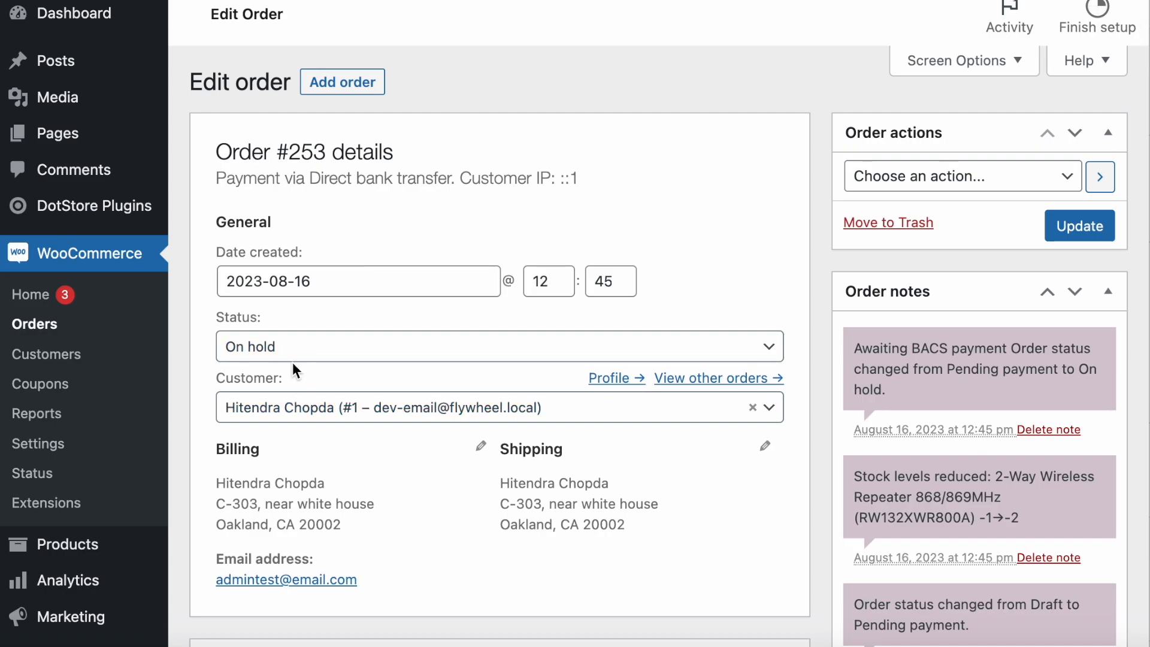
left_click(292, 358)
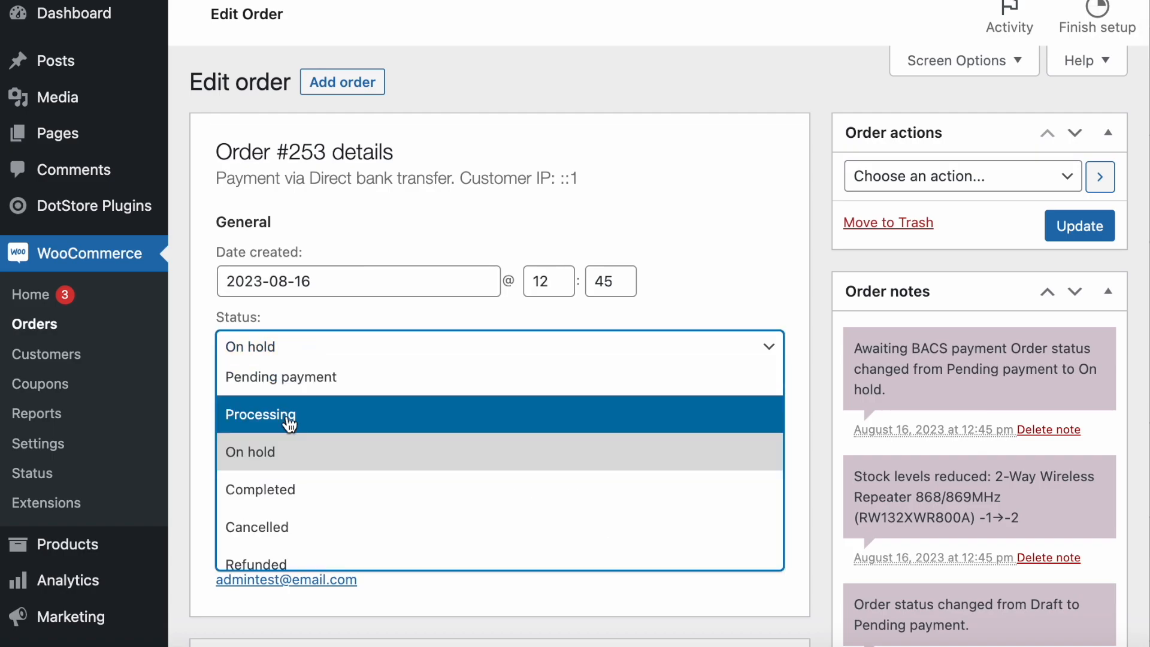
left_click(277, 491)
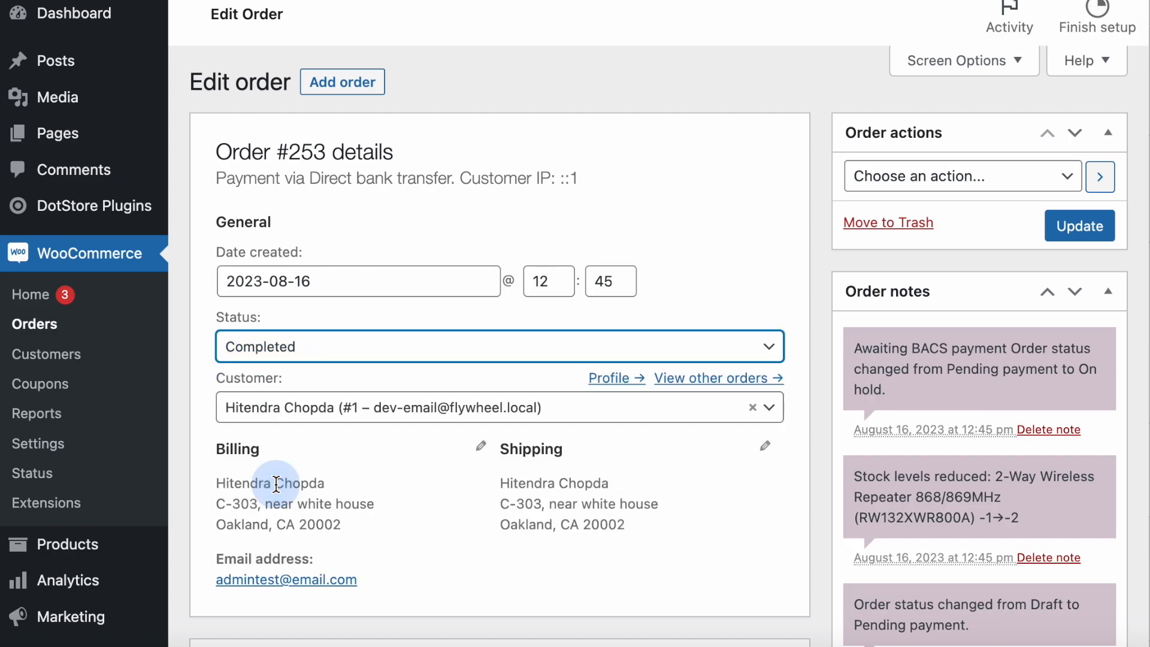
left_click(1077, 231)
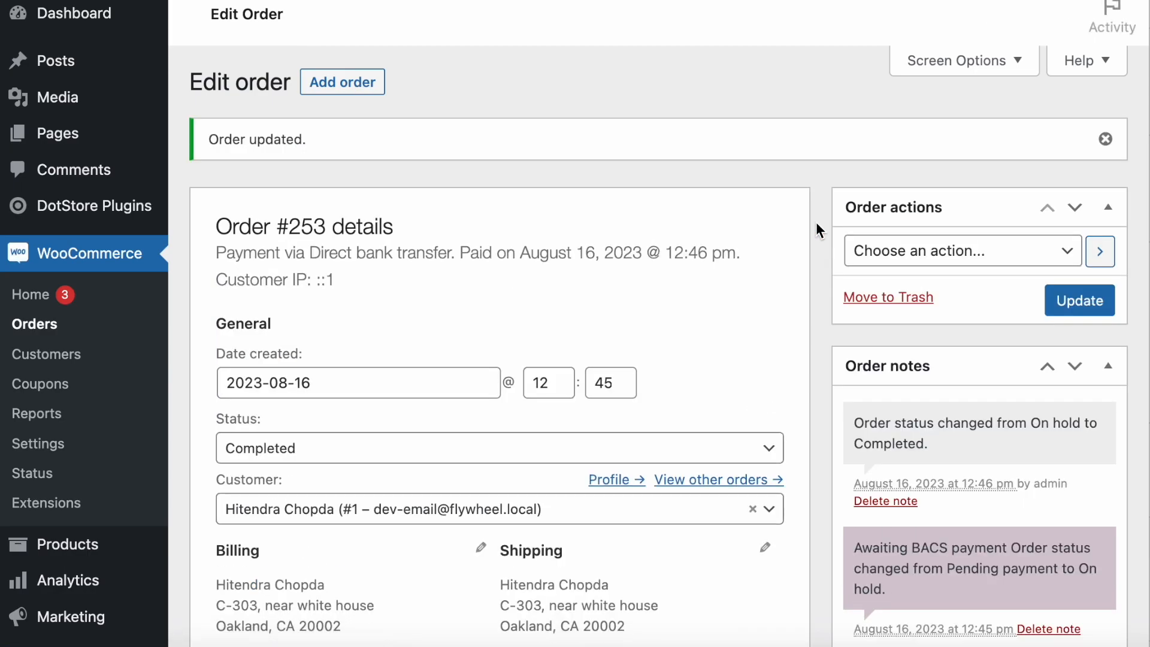
scroll(816, 223, "down", 20)
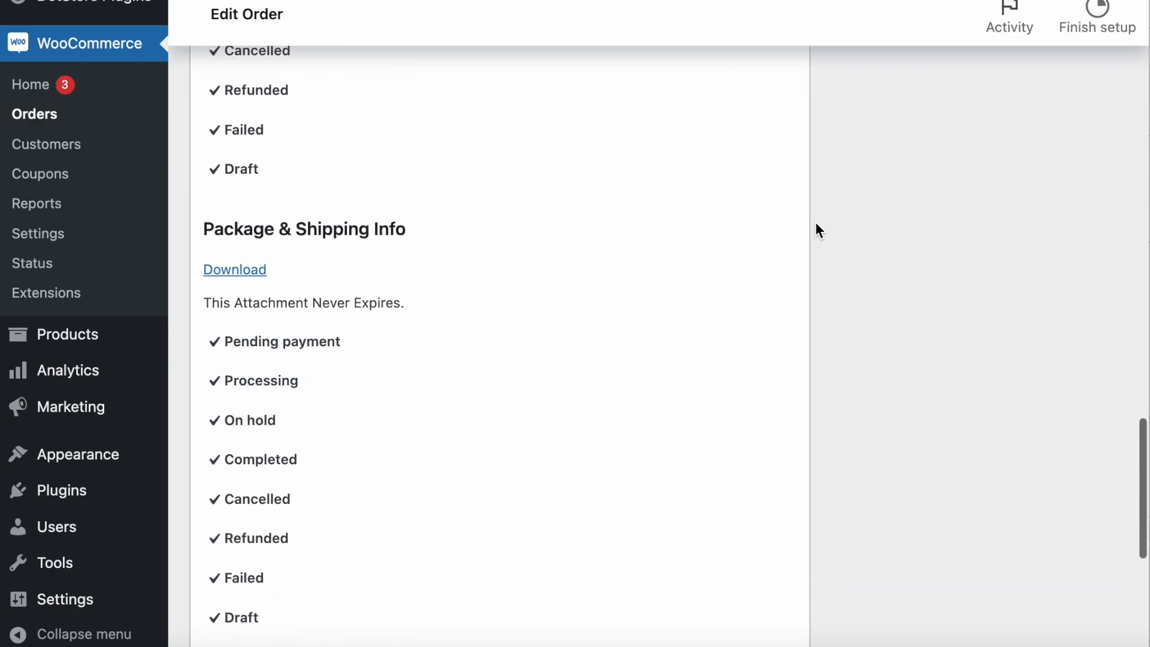
- Open the Product Attachment plugin and review its Global Settings from the product page options through the video attachment settings
scroll(526, 271, "up", 20)
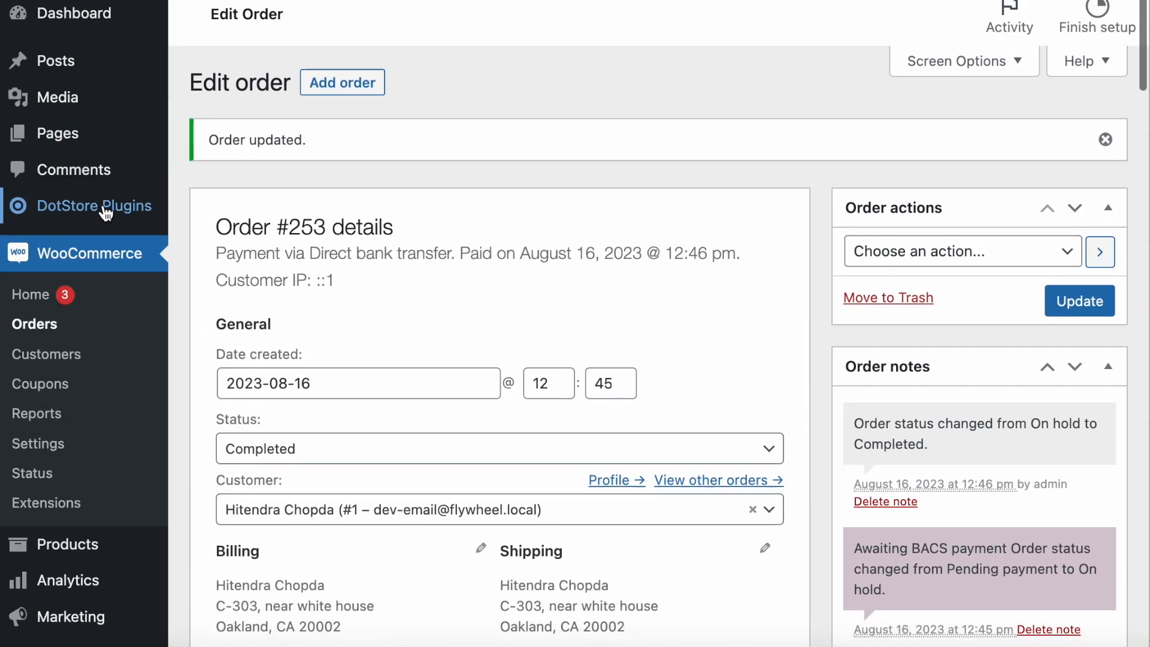
mouse_move(106, 210)
left_click(255, 210)
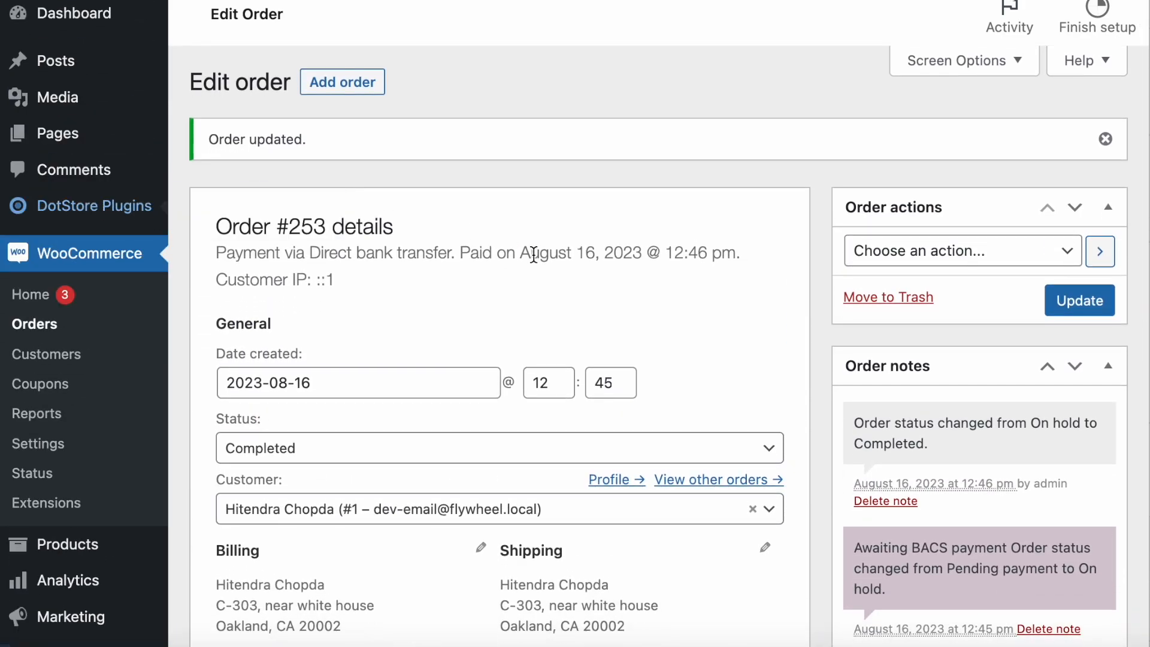
scroll(533, 255, "down", 10)
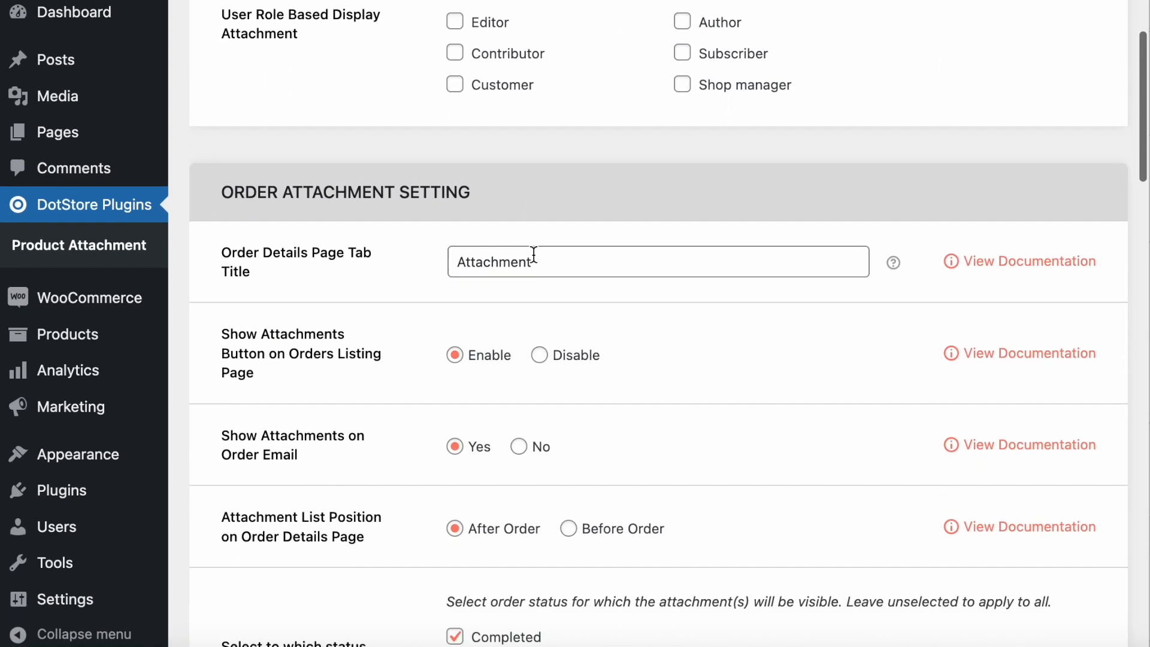
scroll(533, 254, "down", 15)
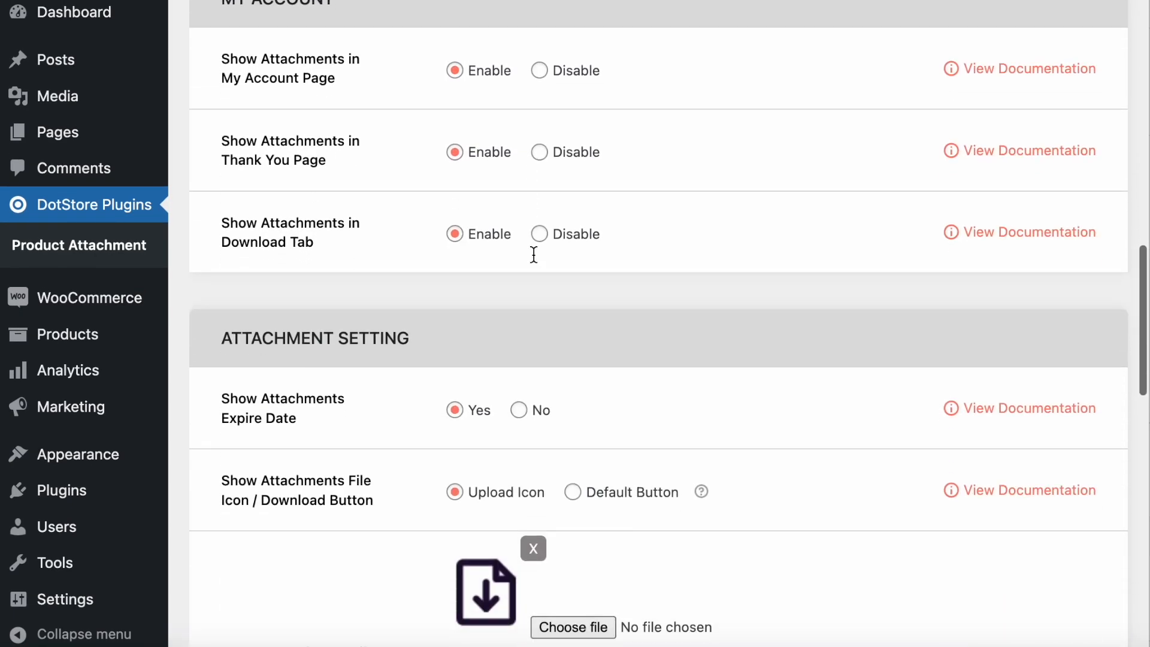
scroll(534, 255, "down", 14)
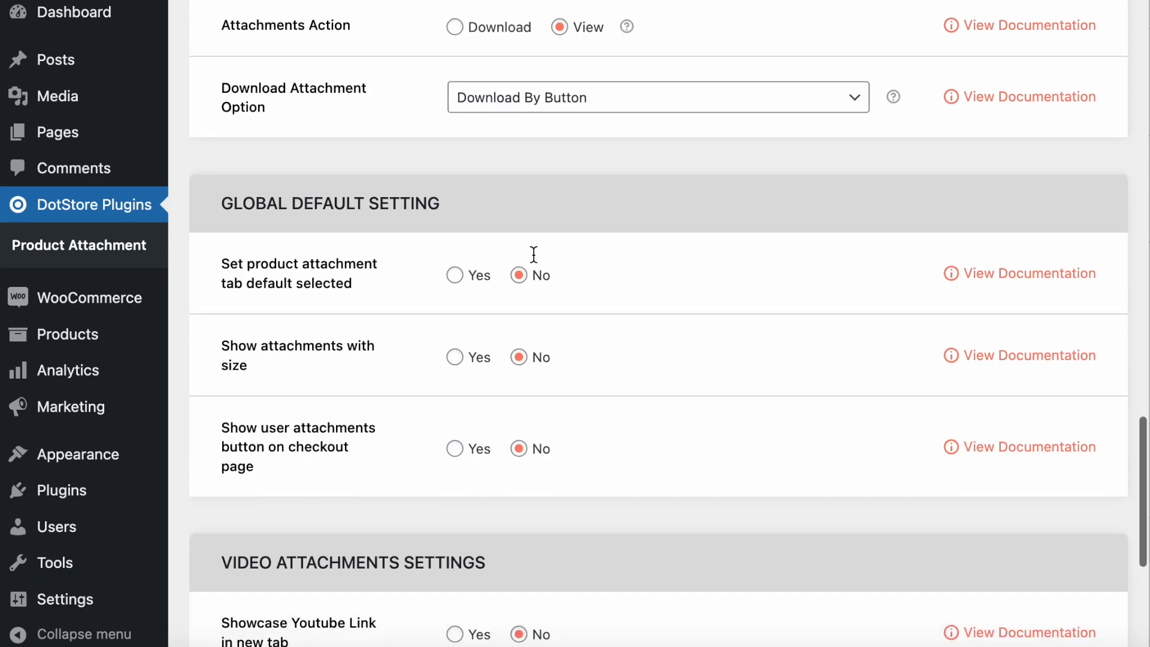
scroll(470, 390, "down", 4)
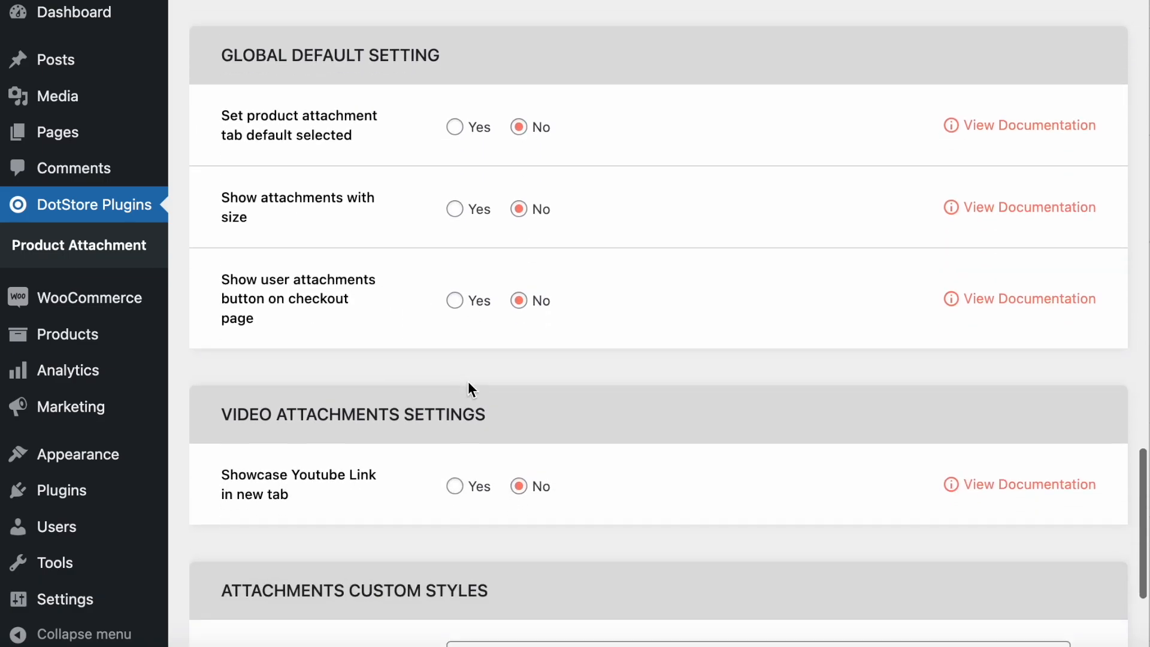
scroll(470, 390, "up", 20)
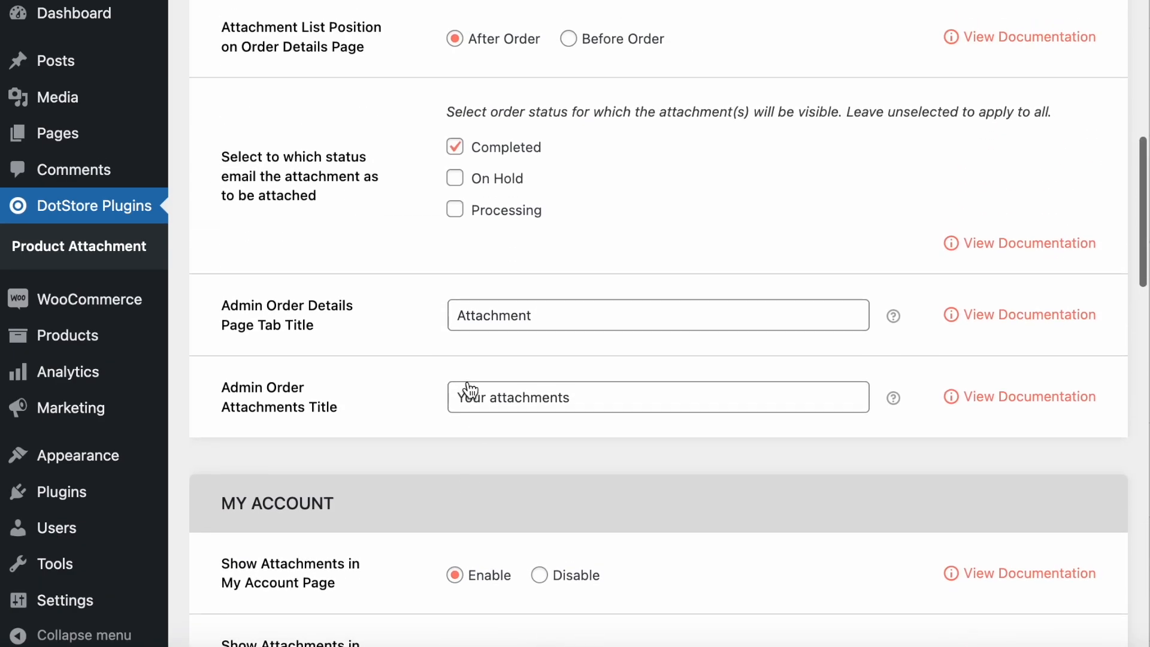
scroll(469, 386, "up", 5)
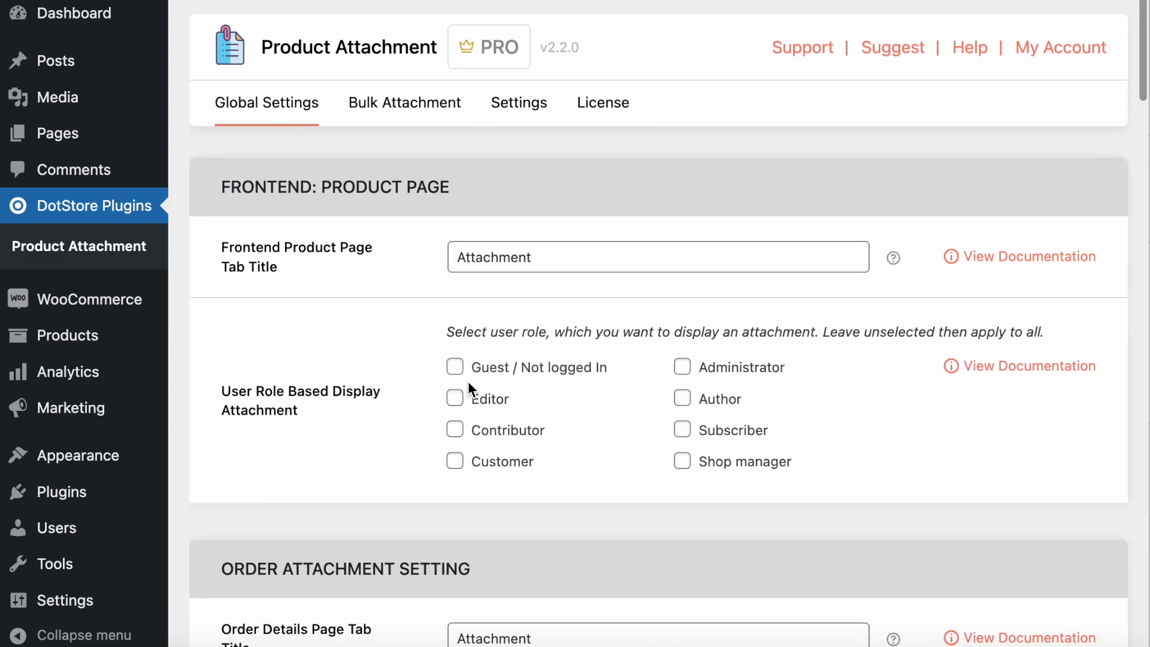